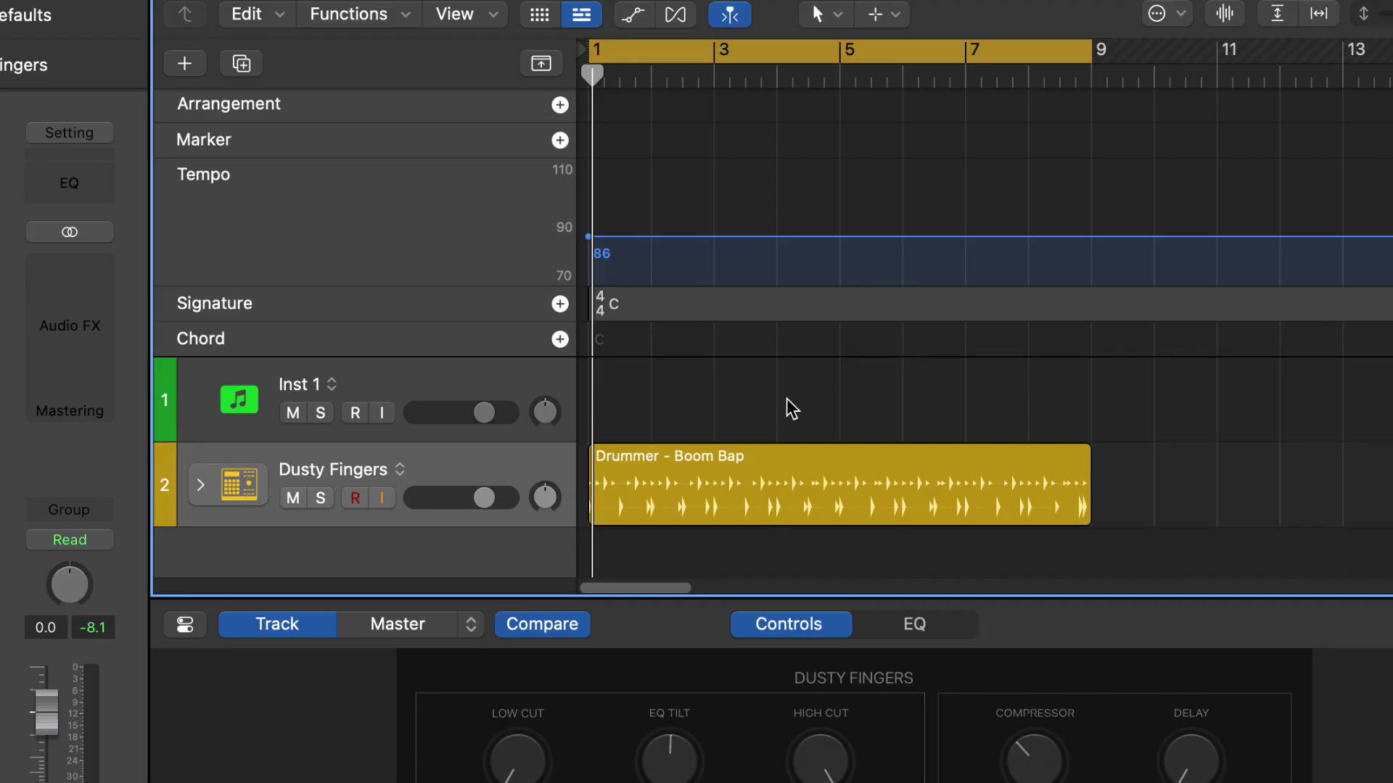
Start the chord track on Em for the Em7–G7–C7–F progression and trim it to four bars.
left_click(562, 338)
key("BackSpace")
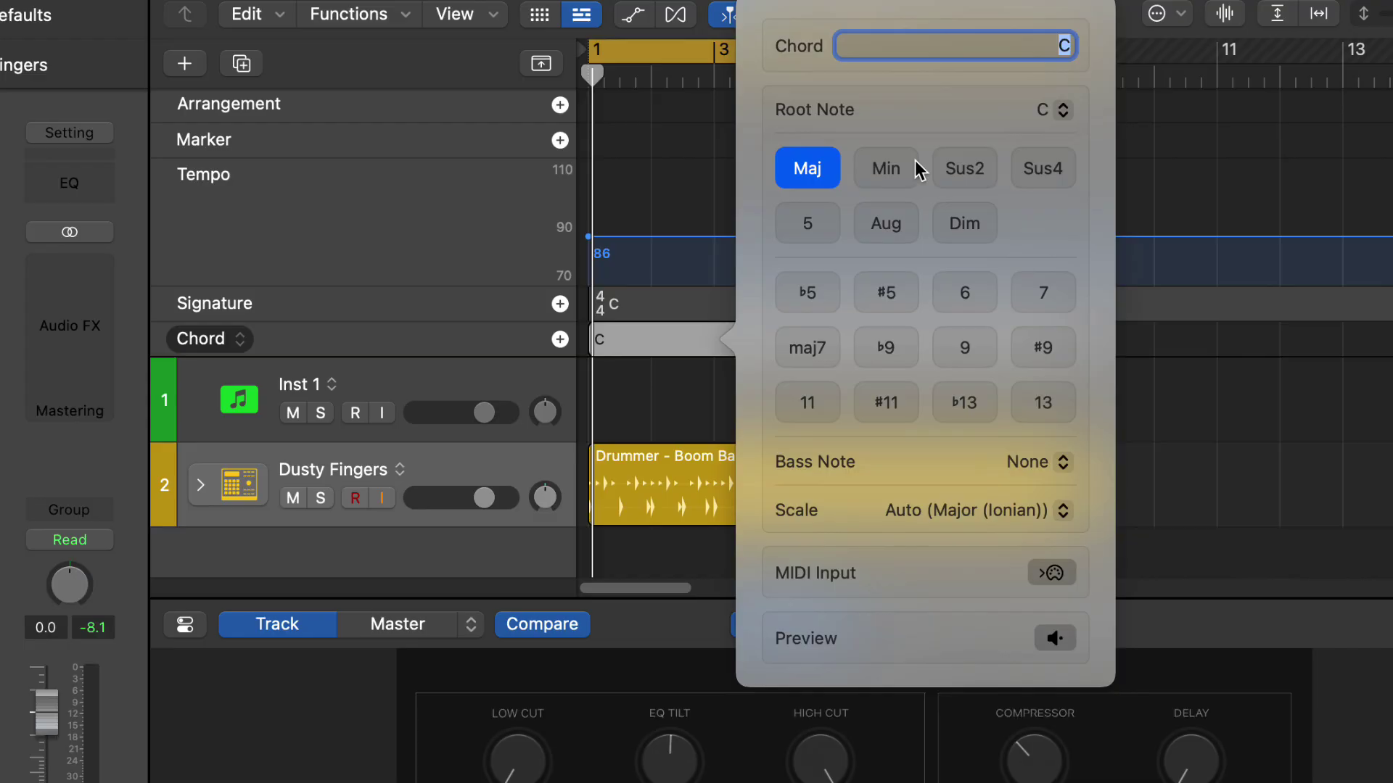
type("Em7")
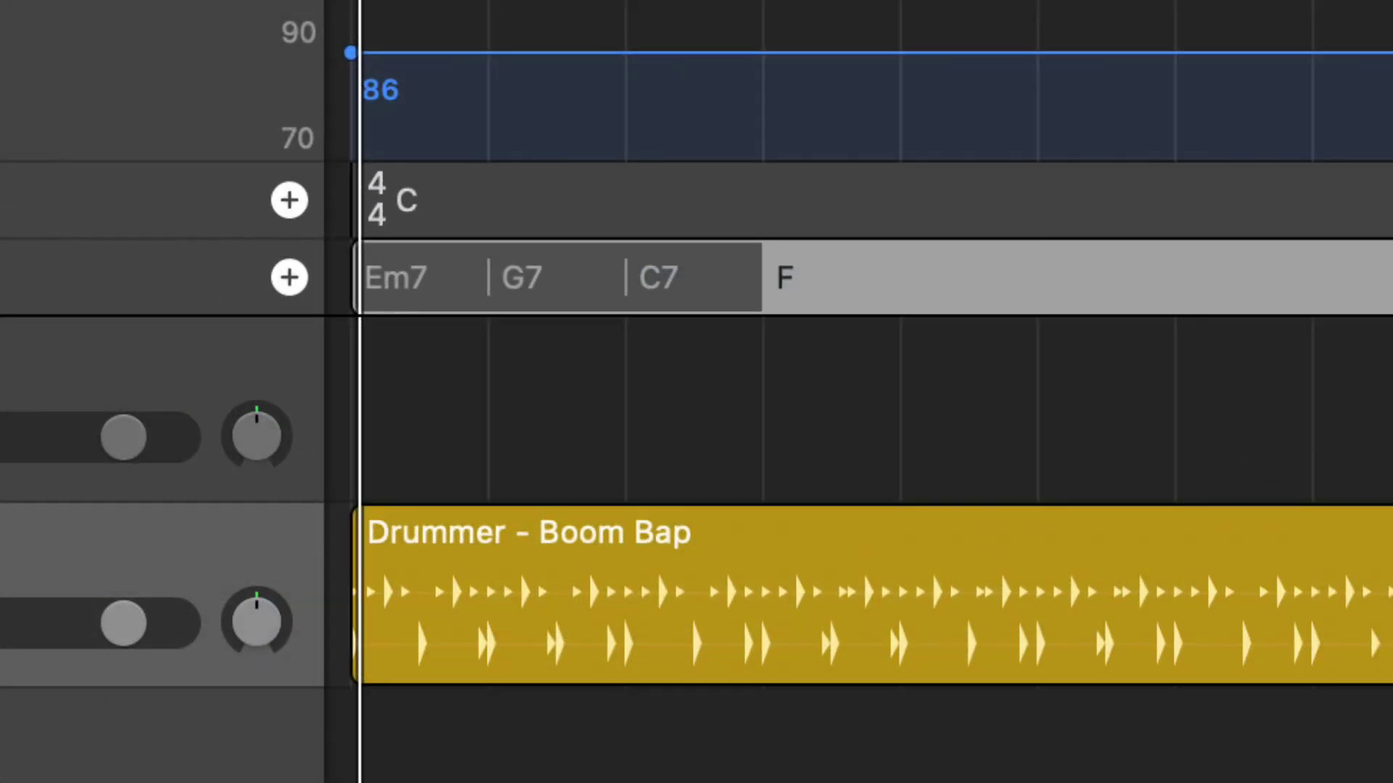
left_click(1194, 274)
left_click(983, 301)
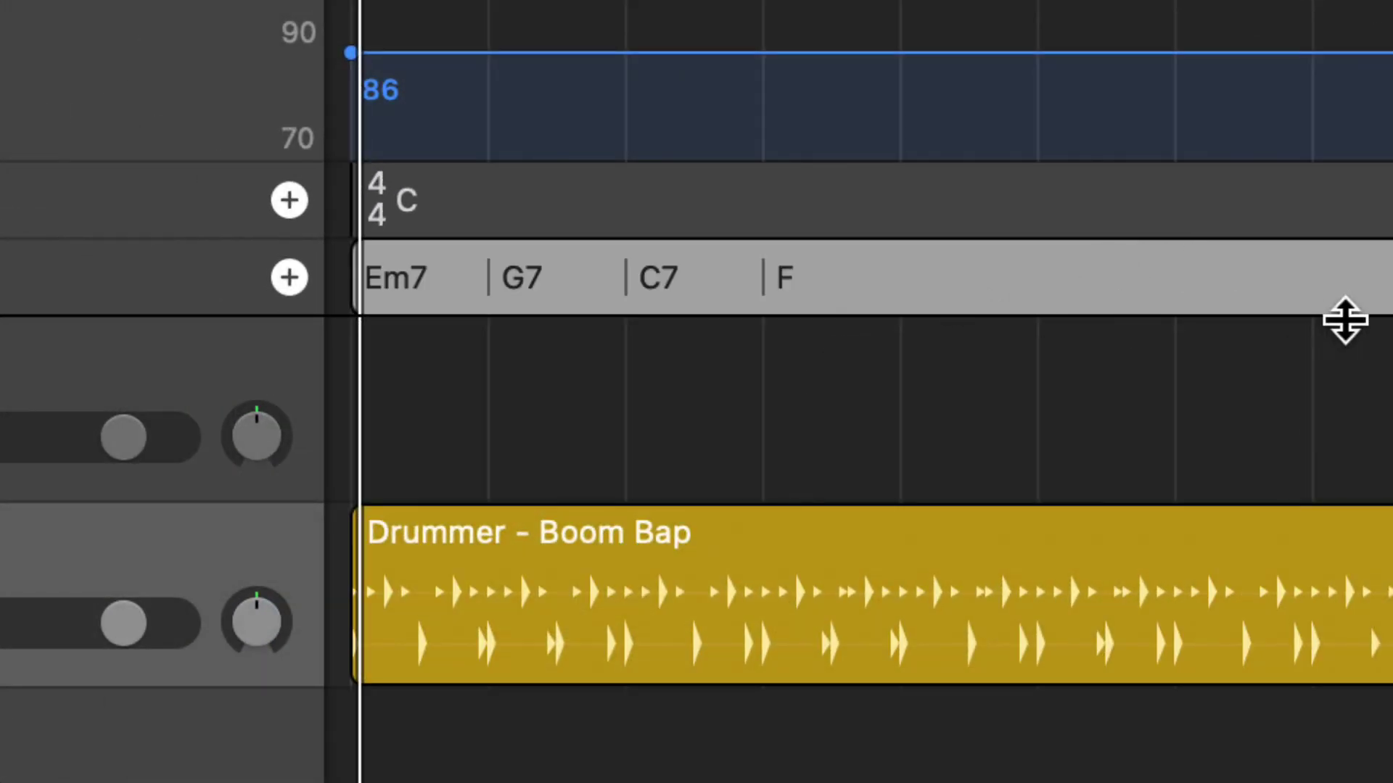
left_click_drag(1343, 320, 899, 352)
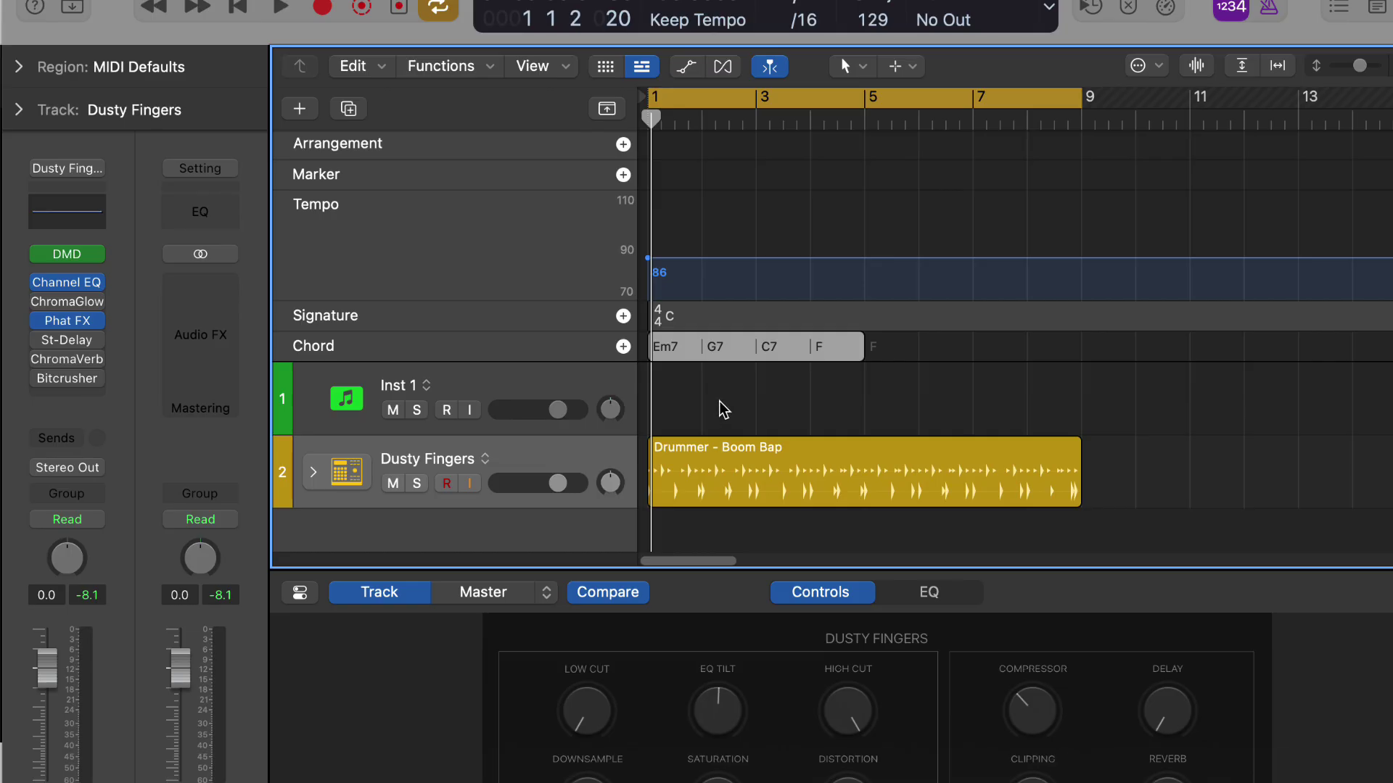
Select Inst 1 and toggle Y and I until the sound library and inspector both show.
left_click(579, 377)
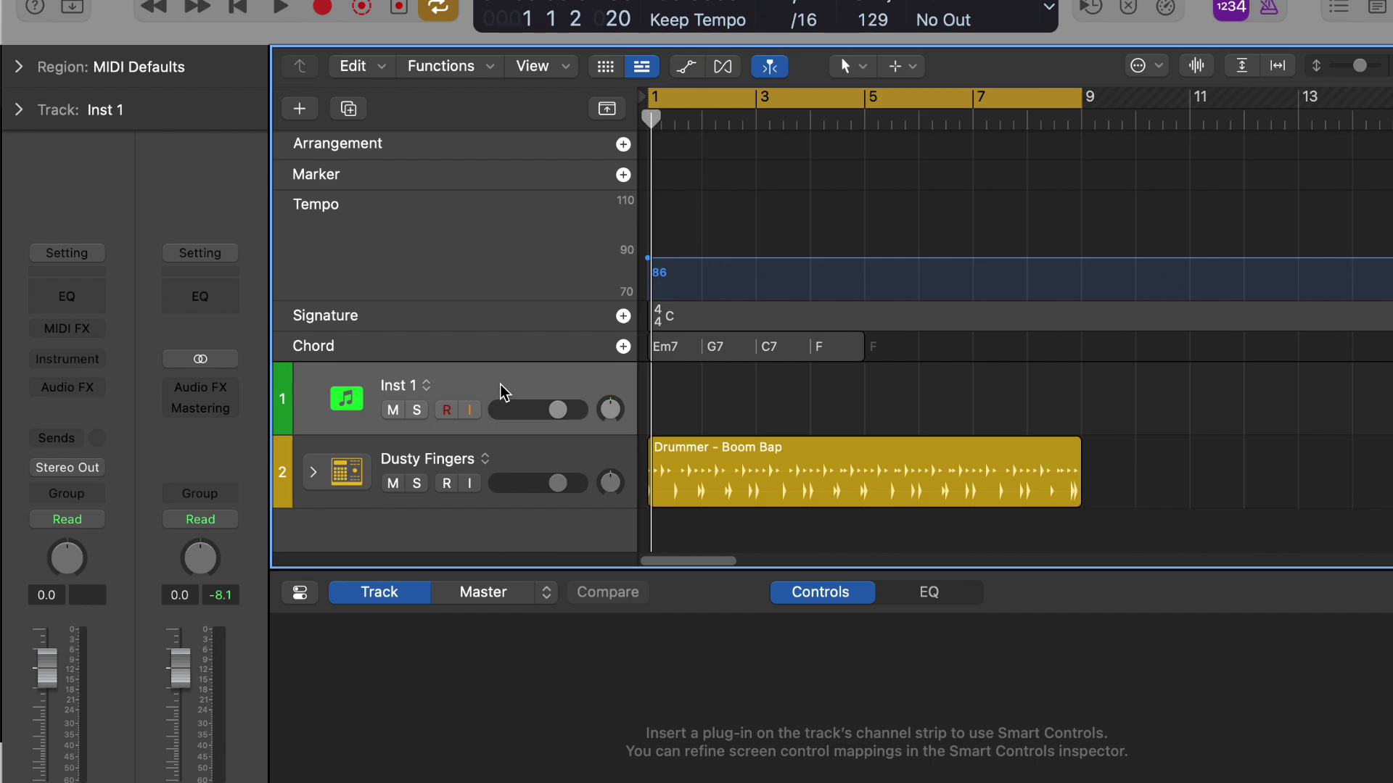
key("y")
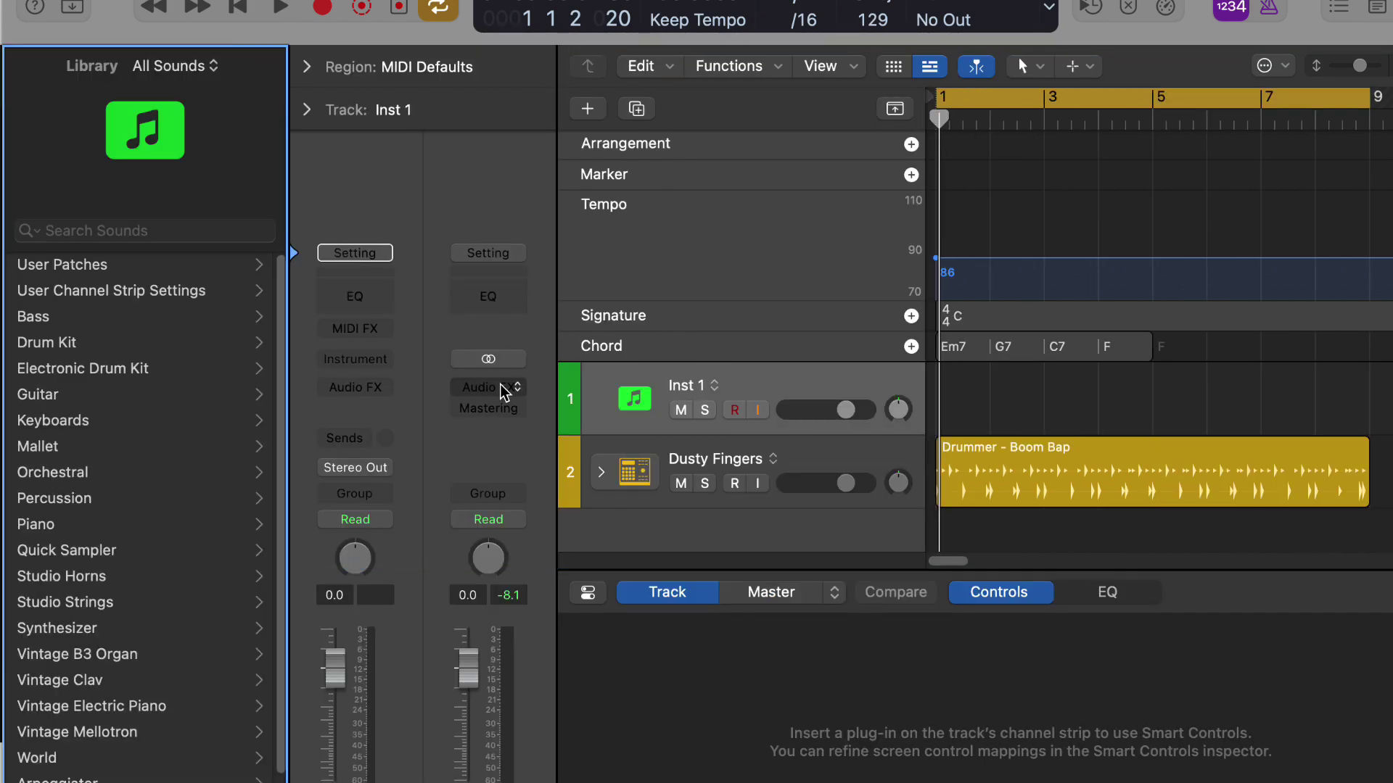
key("i")
key("i")
key("y")
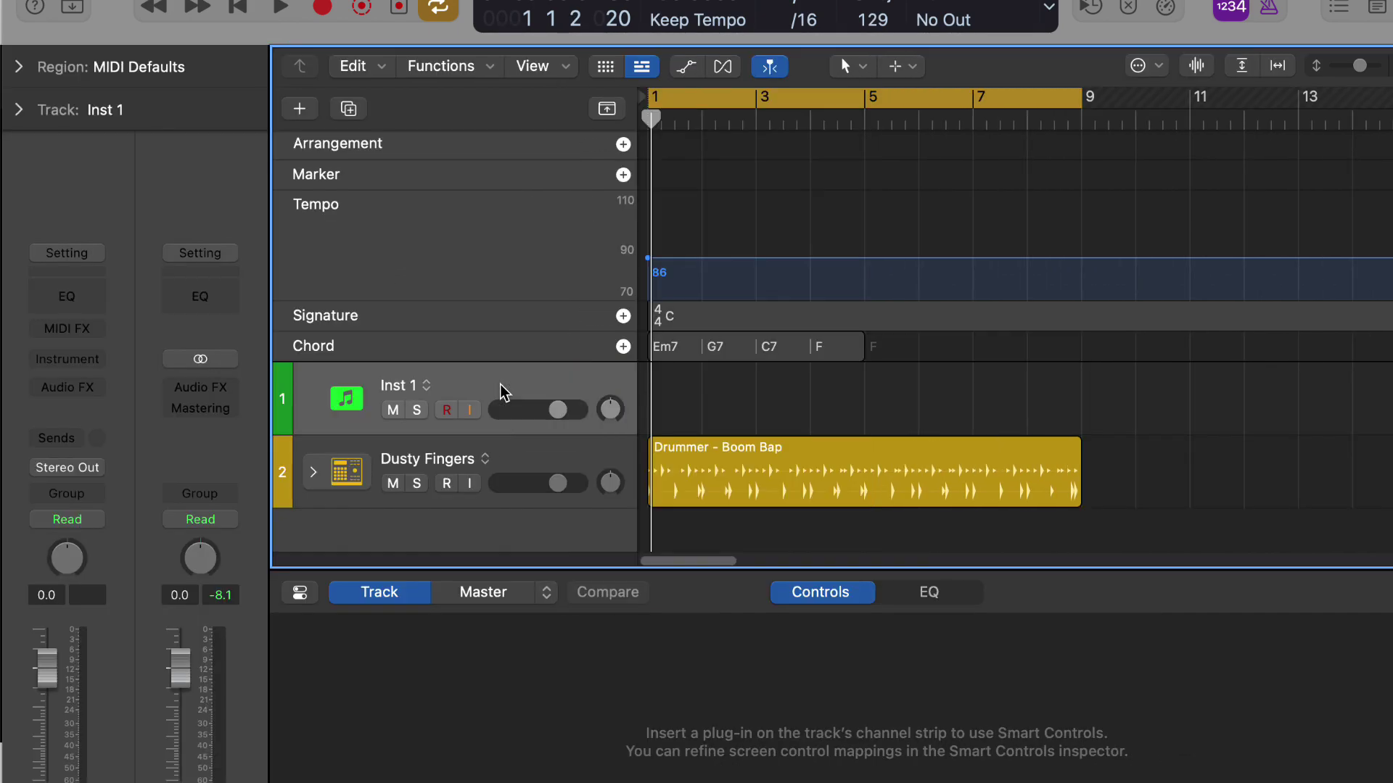
key("i")
key("y")
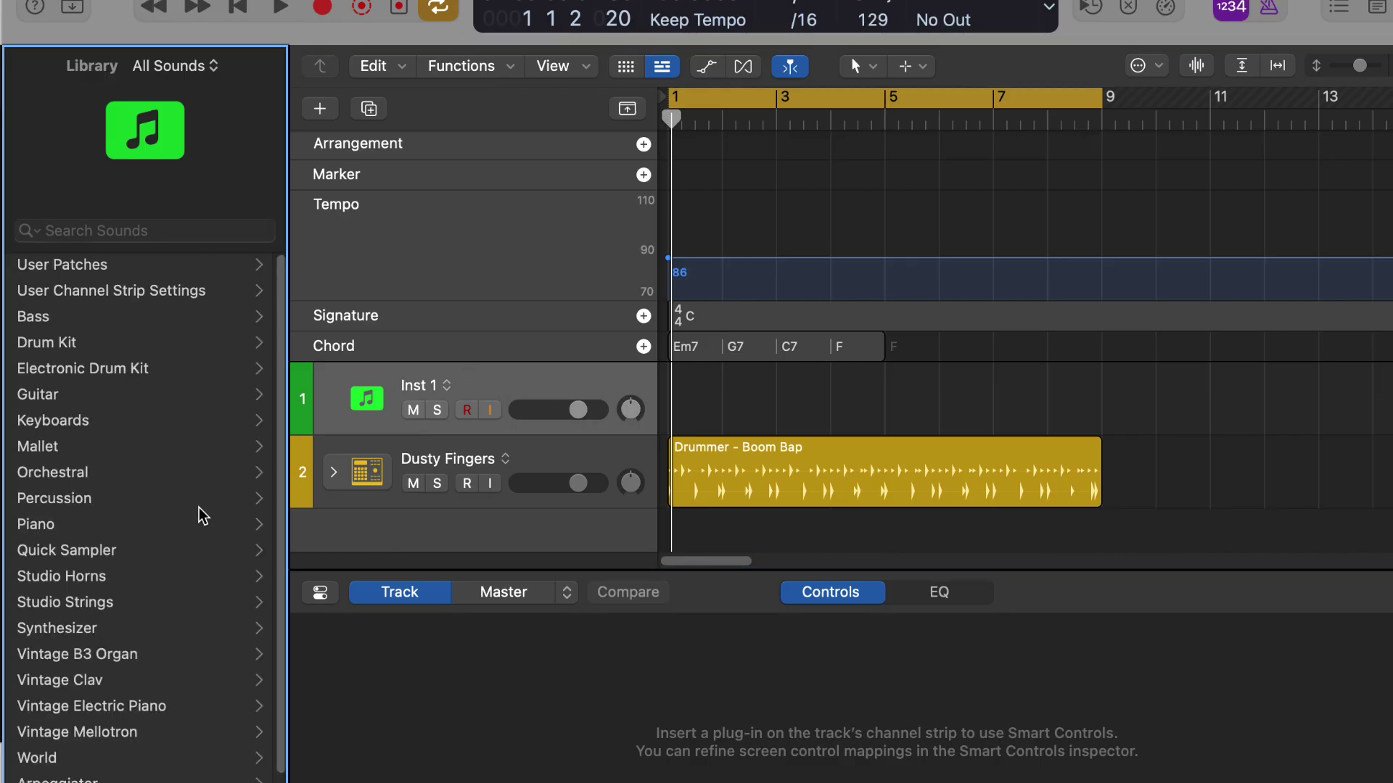
scroll(207, 623, "down", 2)
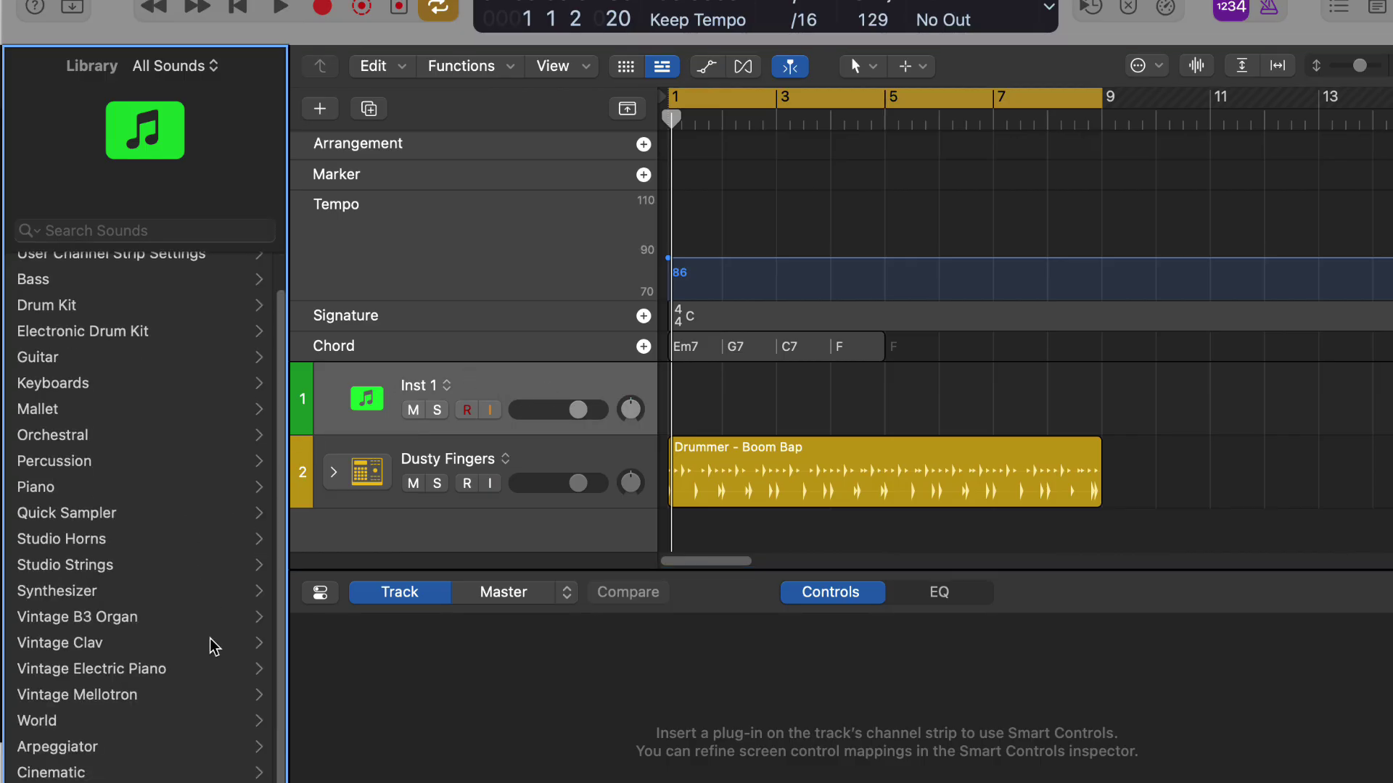
scroll(210, 642, "up", 2)
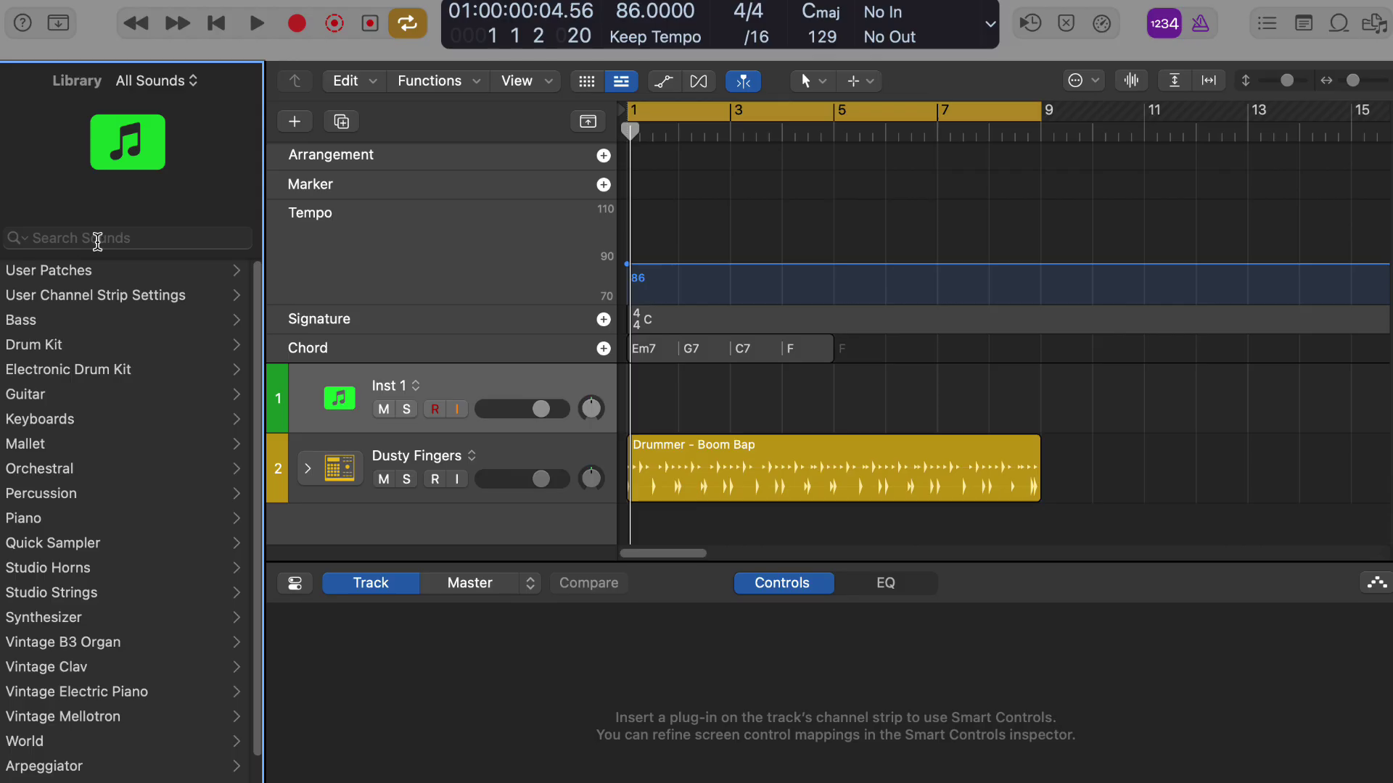
left_click(109, 238)
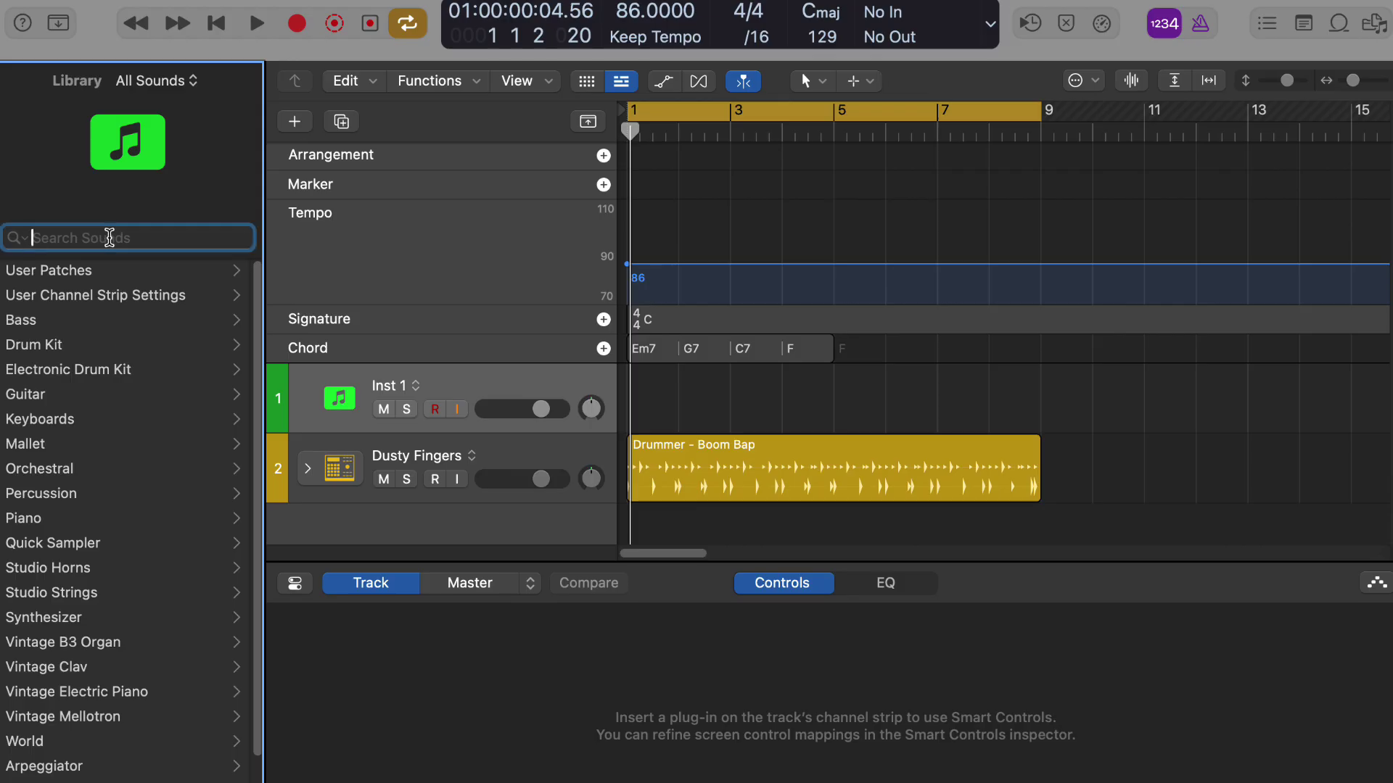
left_click(226, 218)
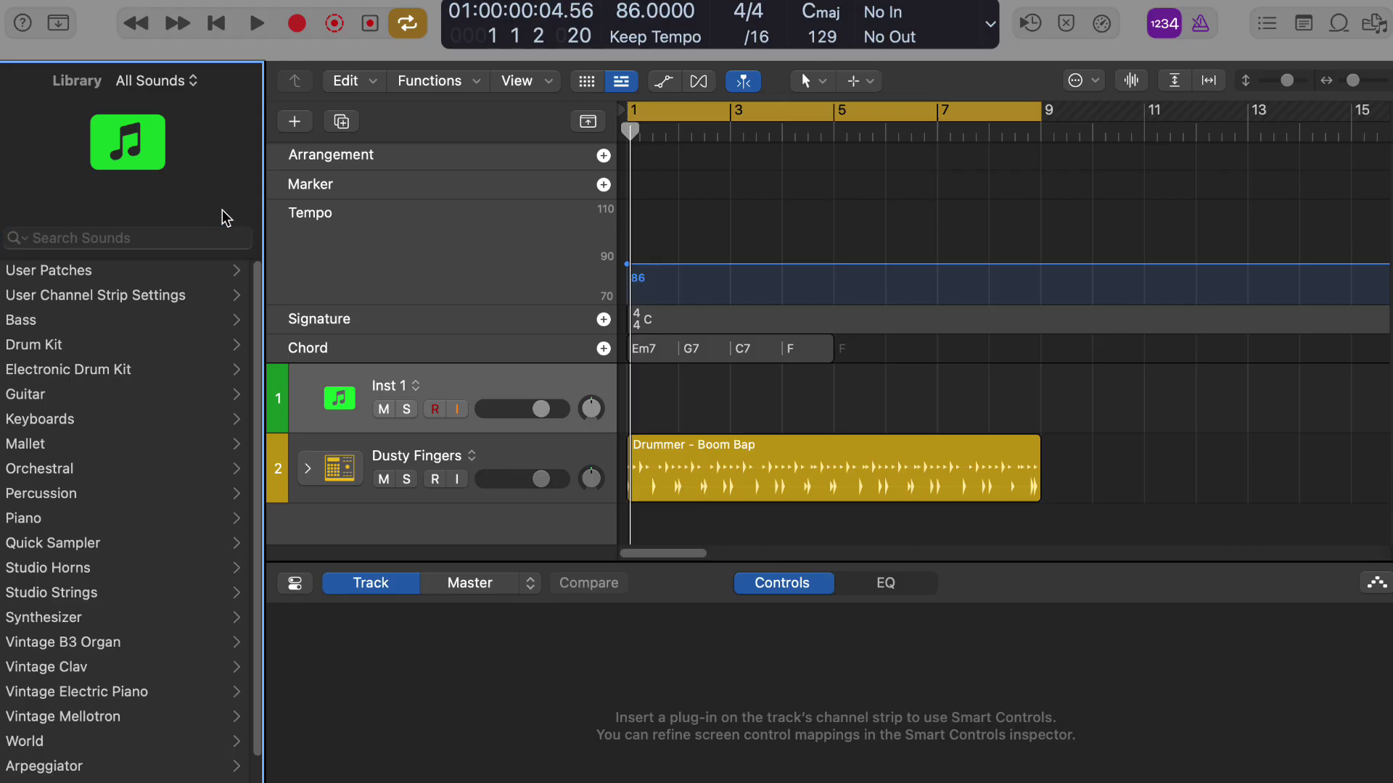
key("i")
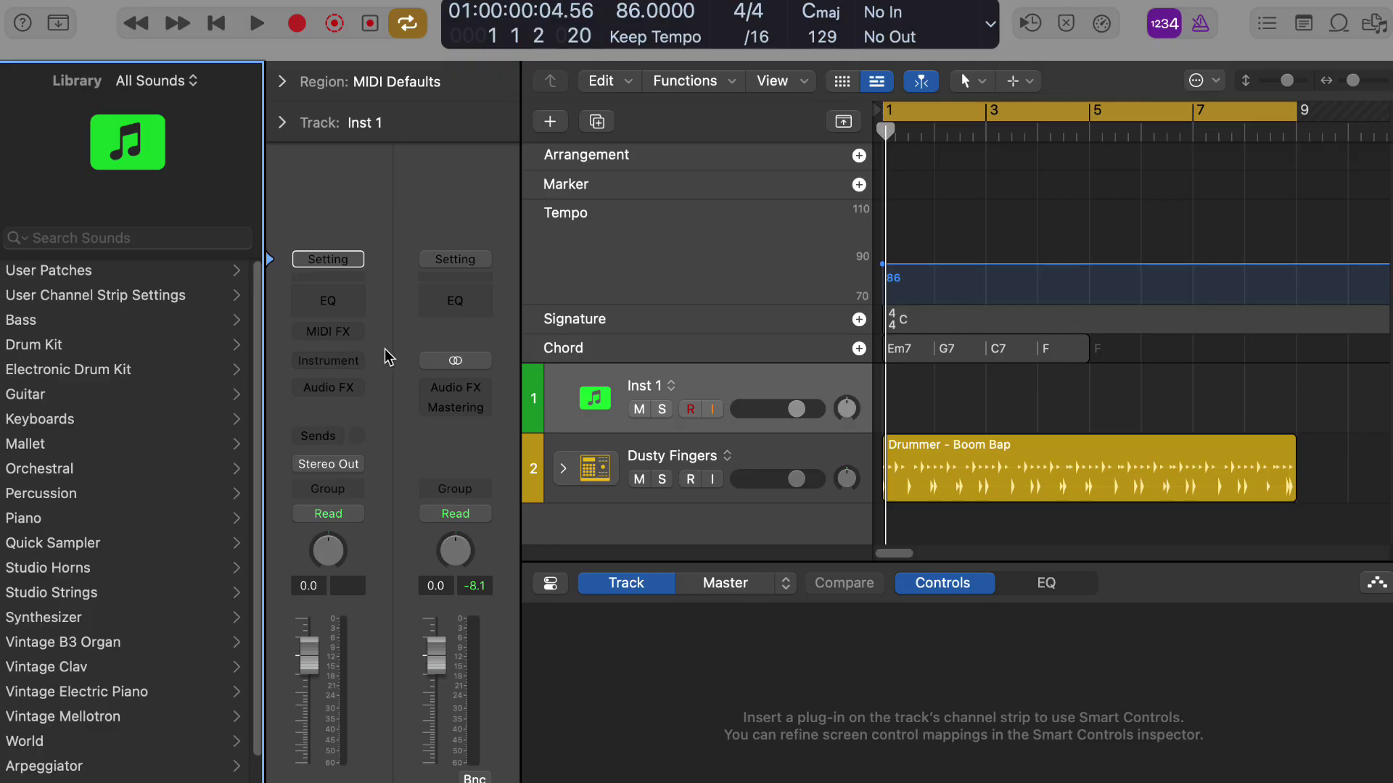
Load Alchemy in stereo on Inst 1 with the 1940s Choir preset from the Pads category.
left_click(357, 361)
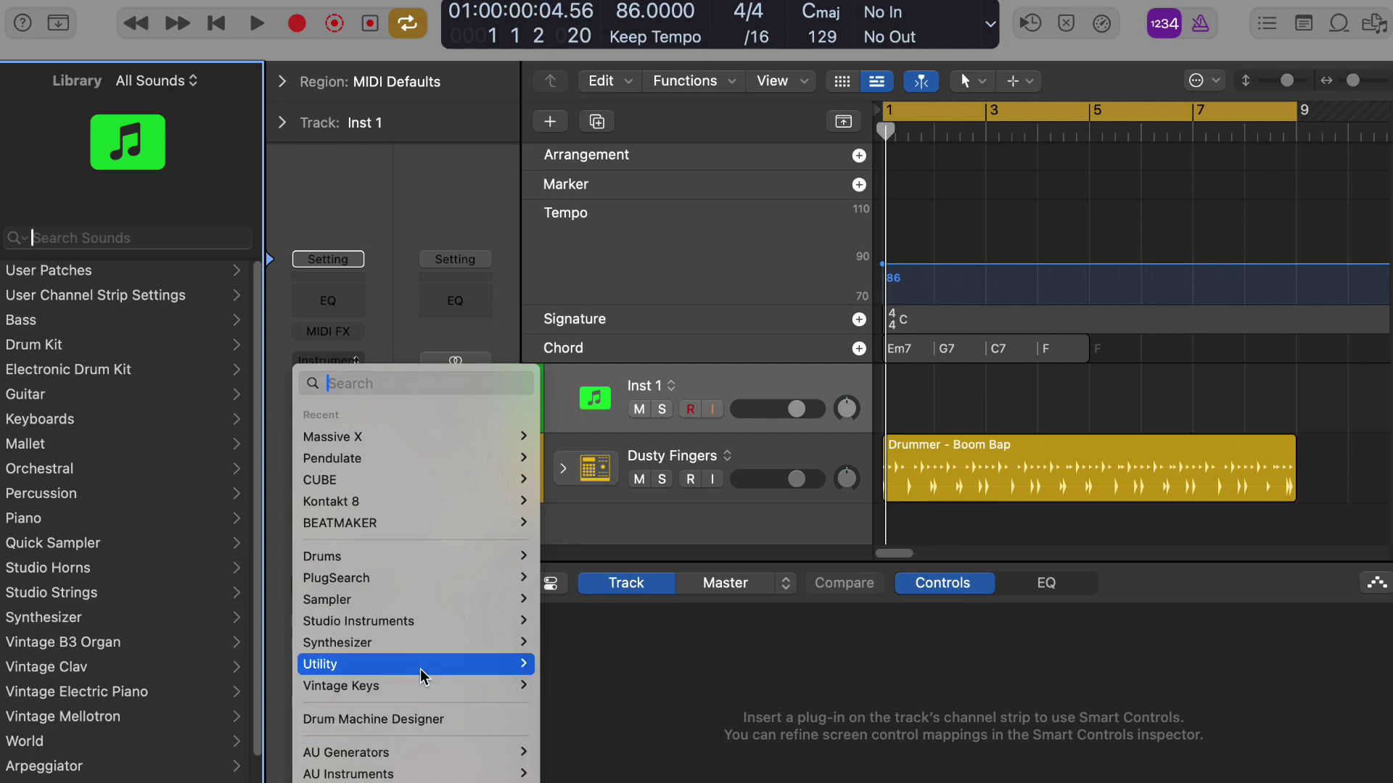
mouse_move(425, 644)
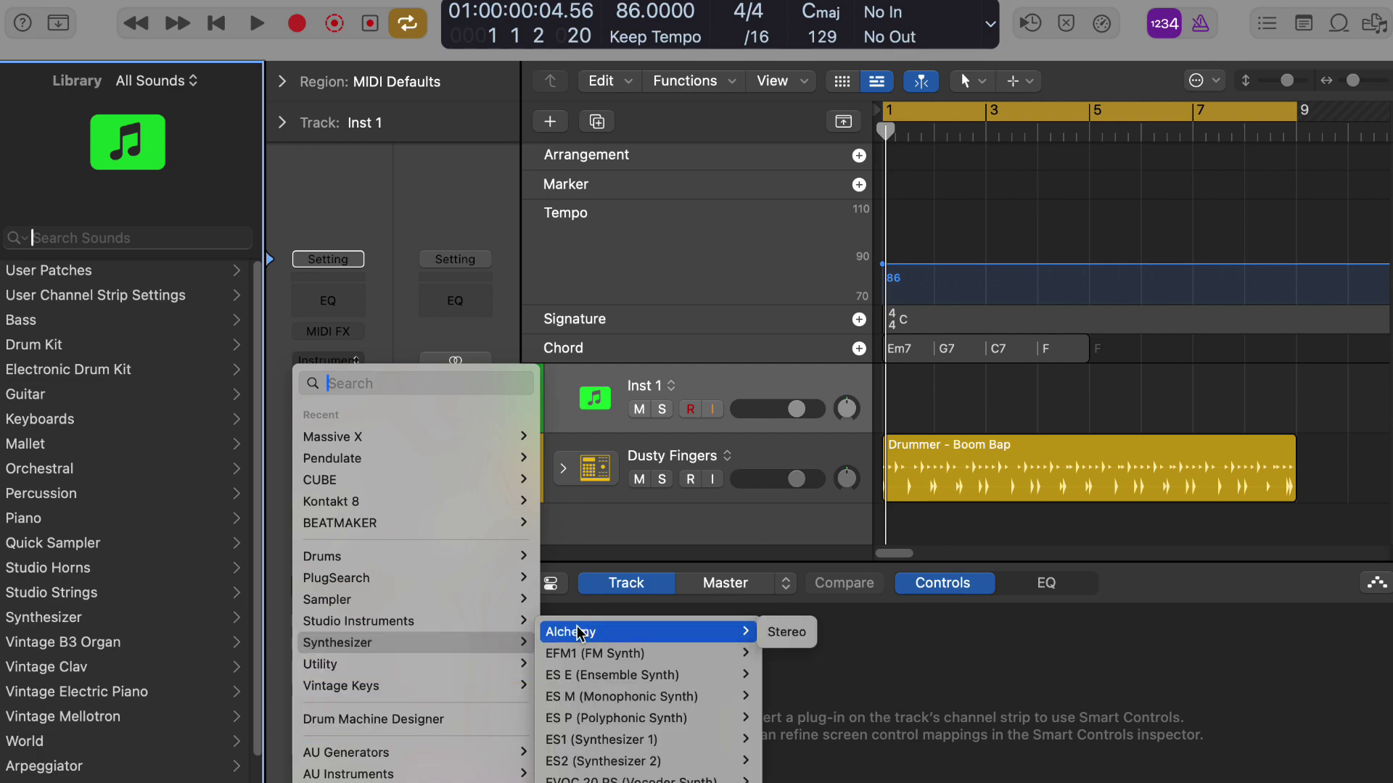
left_click(791, 633)
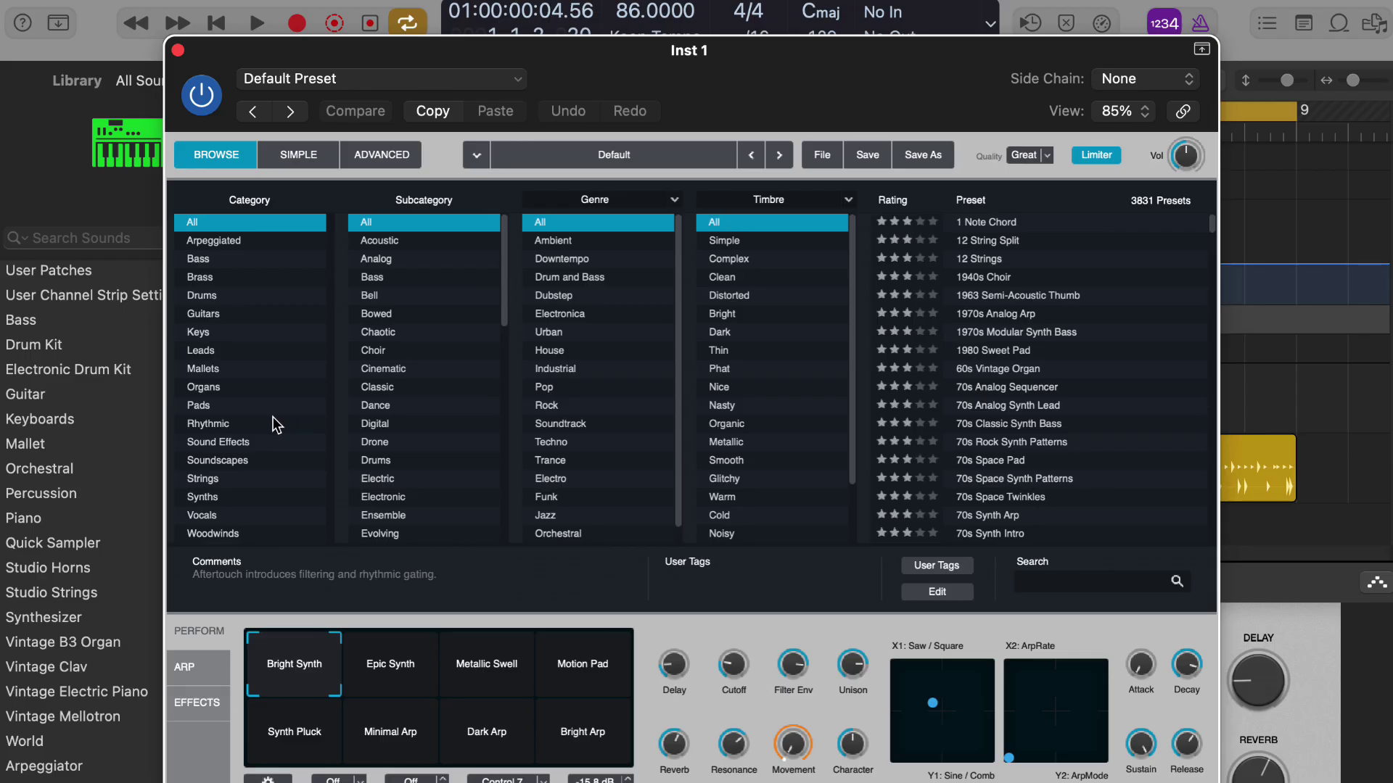
left_click(234, 407)
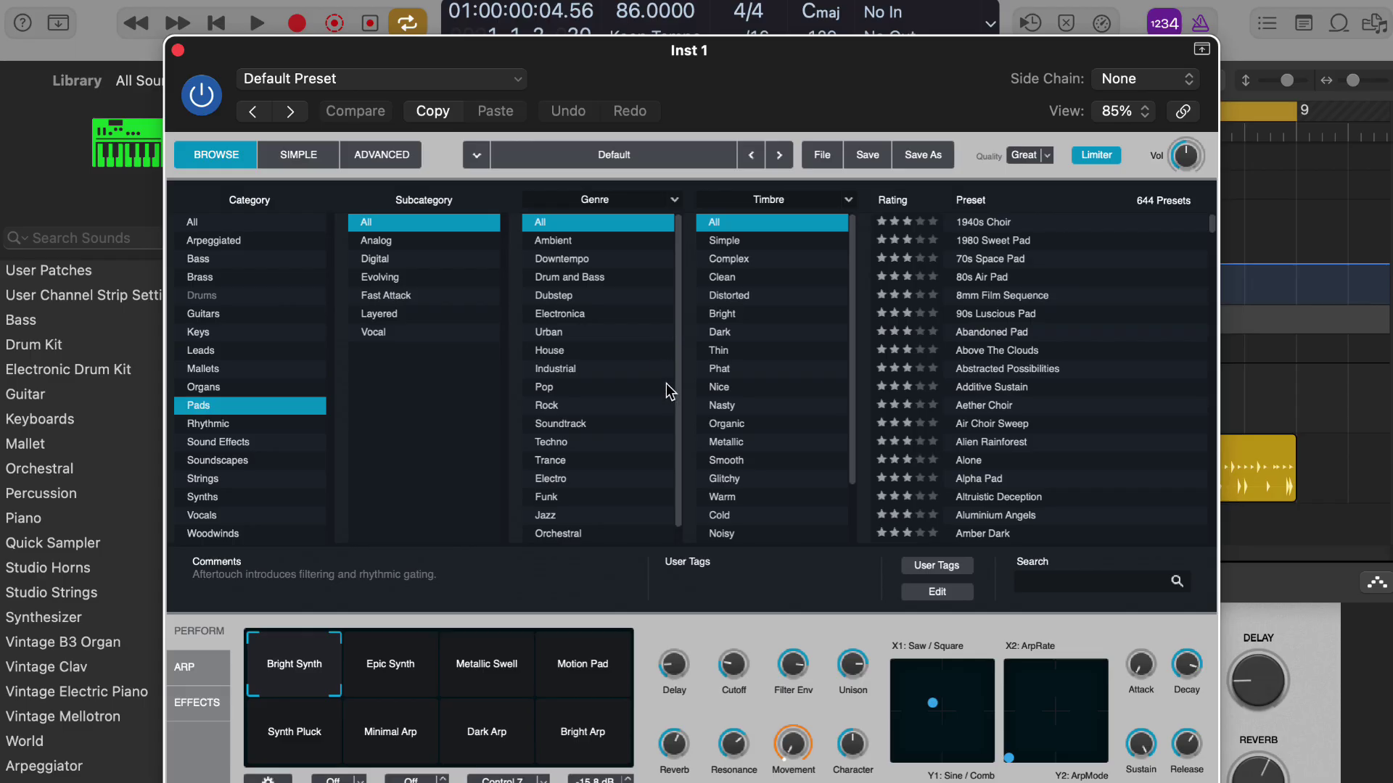
left_click(1011, 225)
Close the Alchemy window and copy the chord progression onto the 1940s Choir track.
key("super+w")
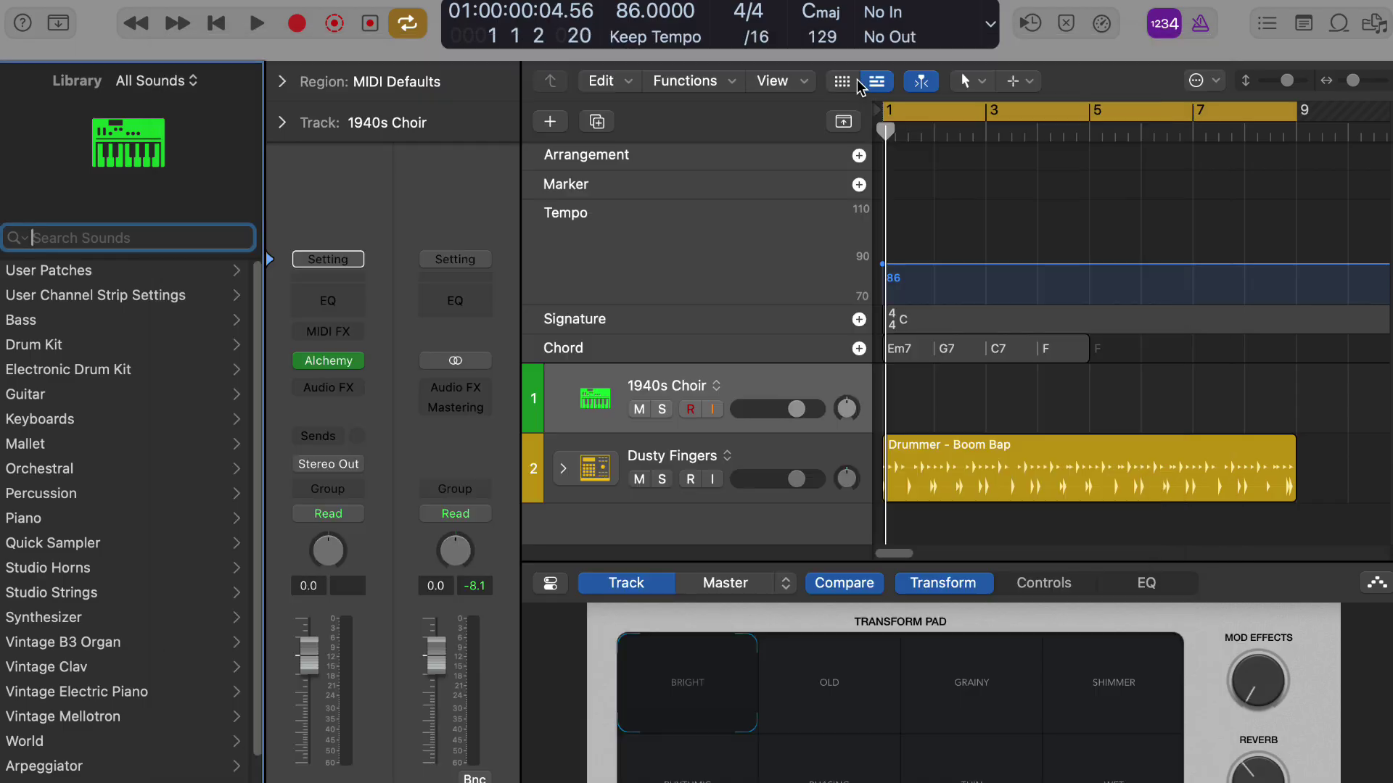
left_click(942, 354)
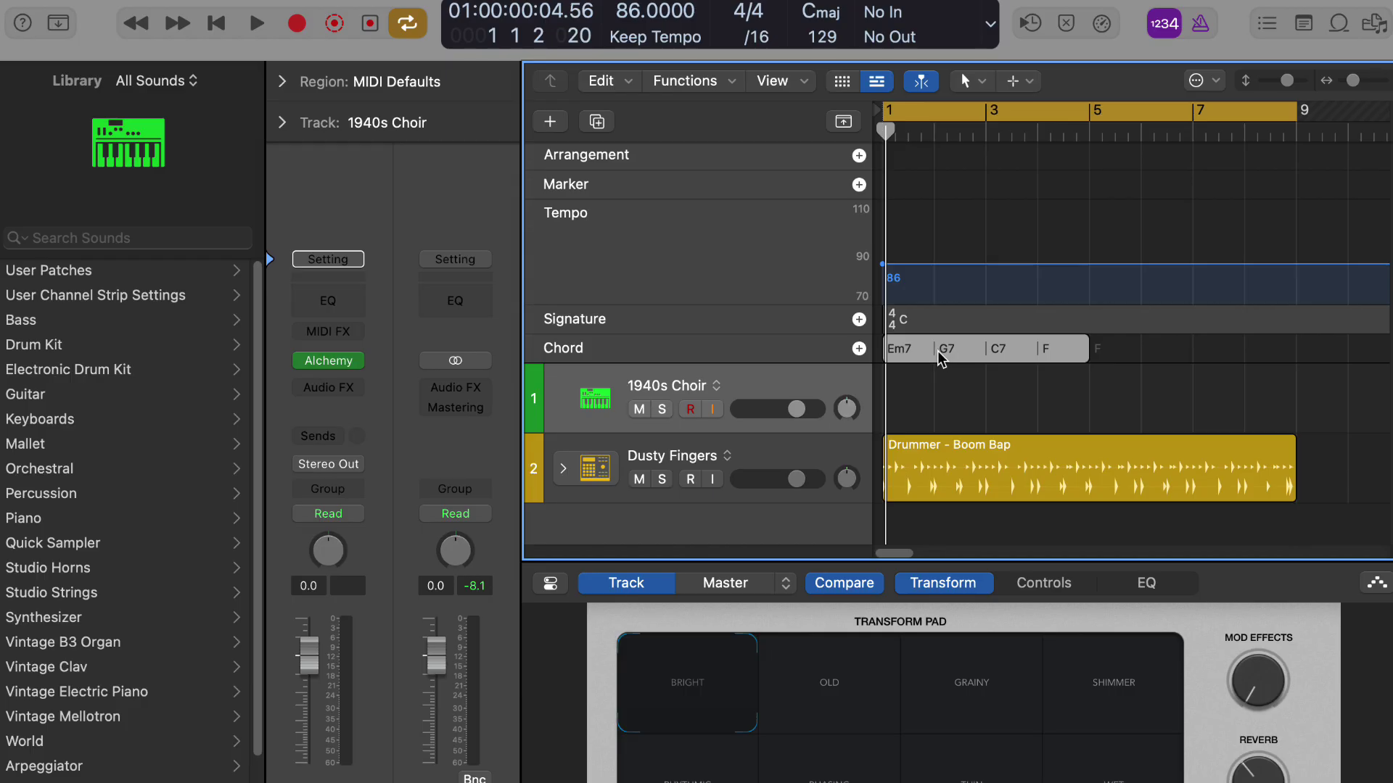
left_click_drag(939, 359, 942, 392)
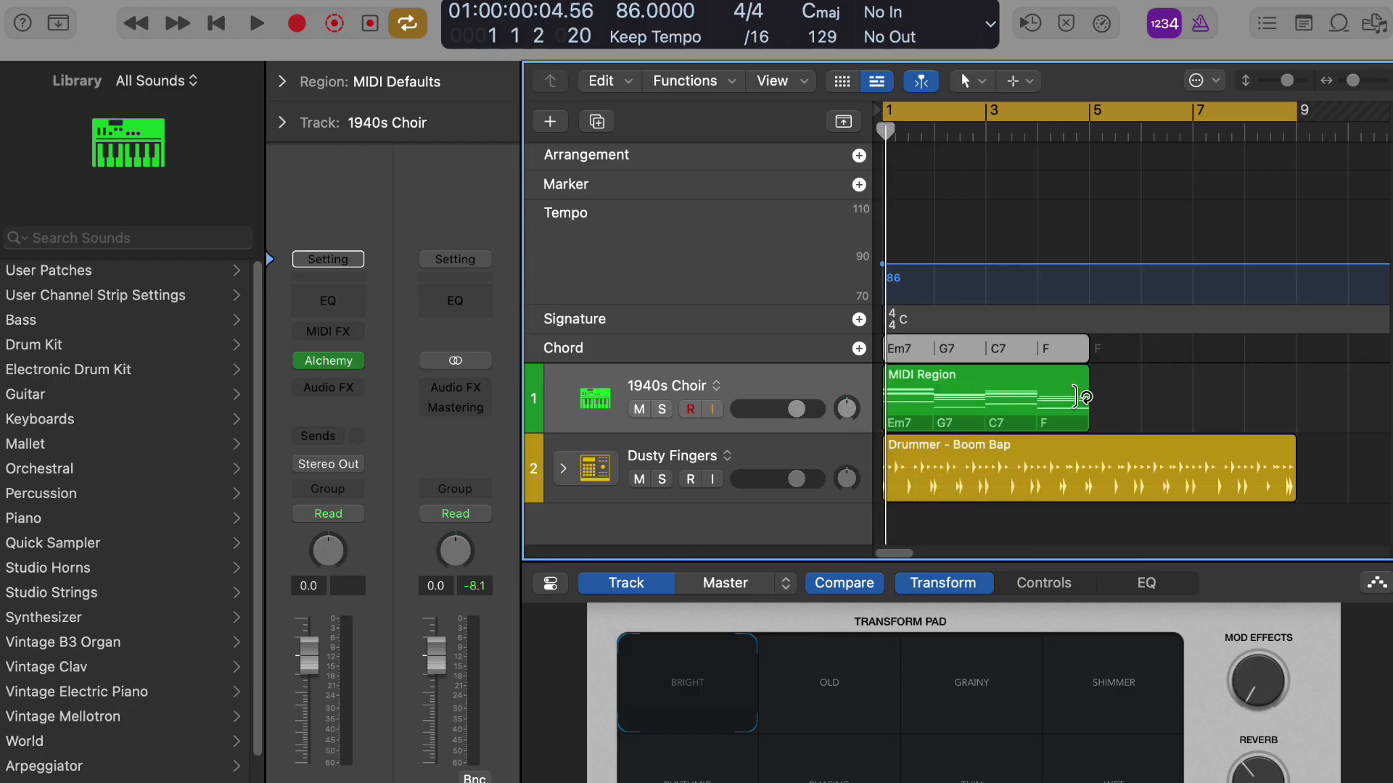
Play with the Dusty Fingers drummer muted and give the choir the OLD transform.
key("space")
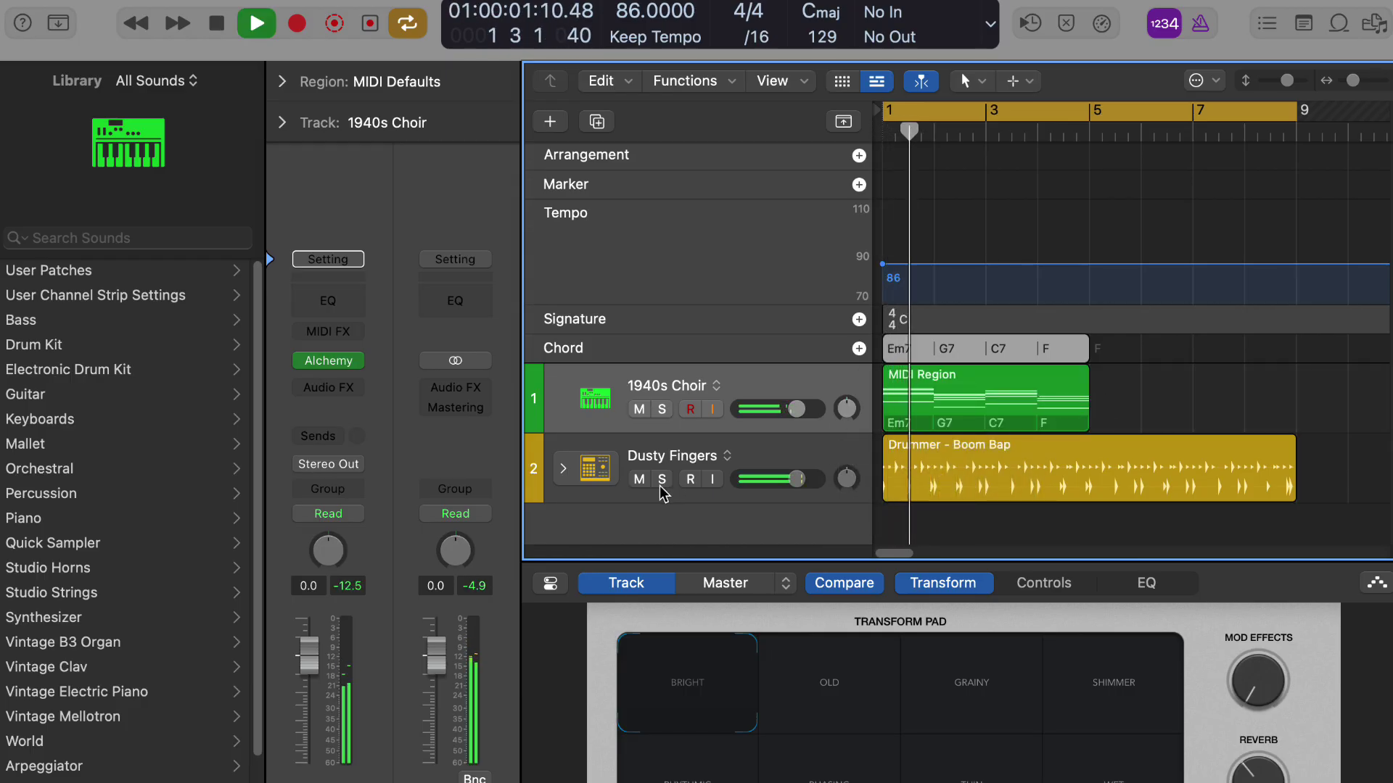
left_click(640, 479)
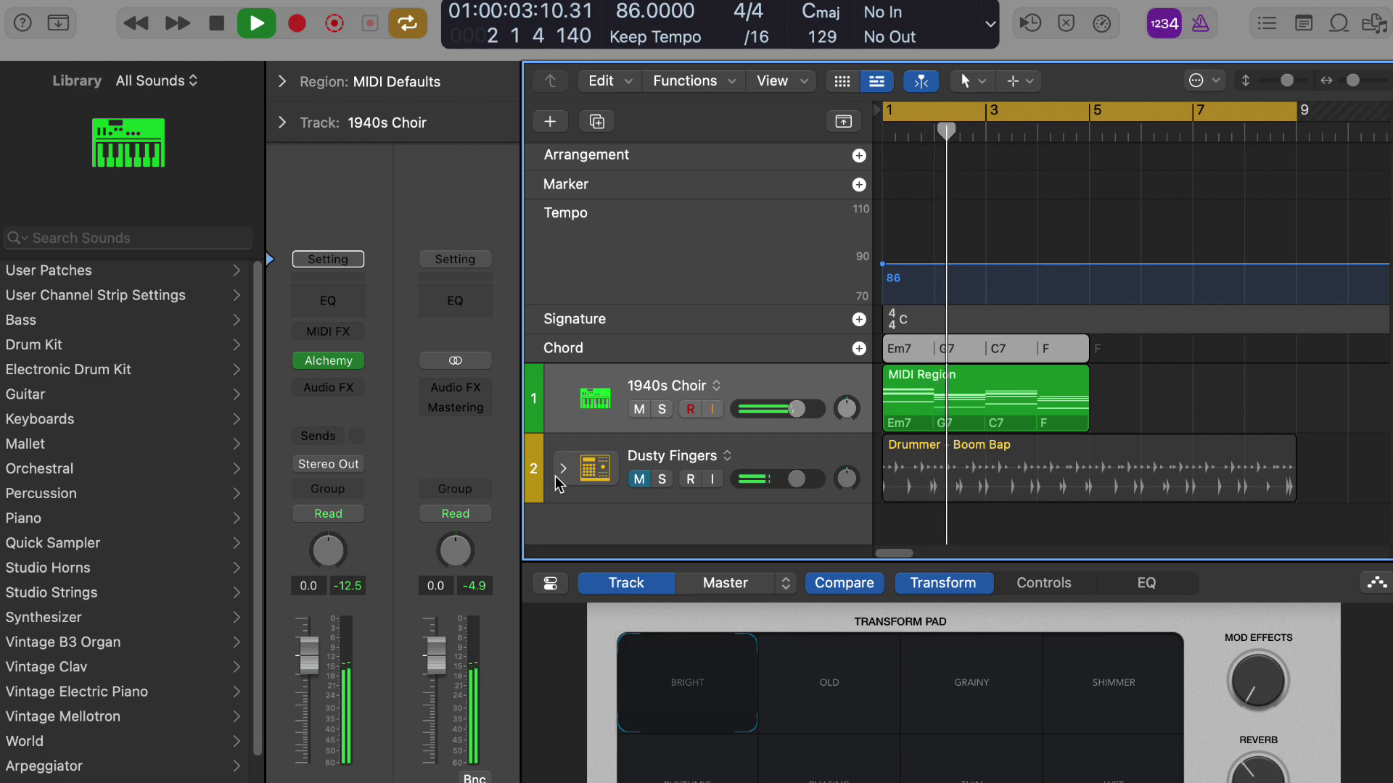
left_click(820, 707)
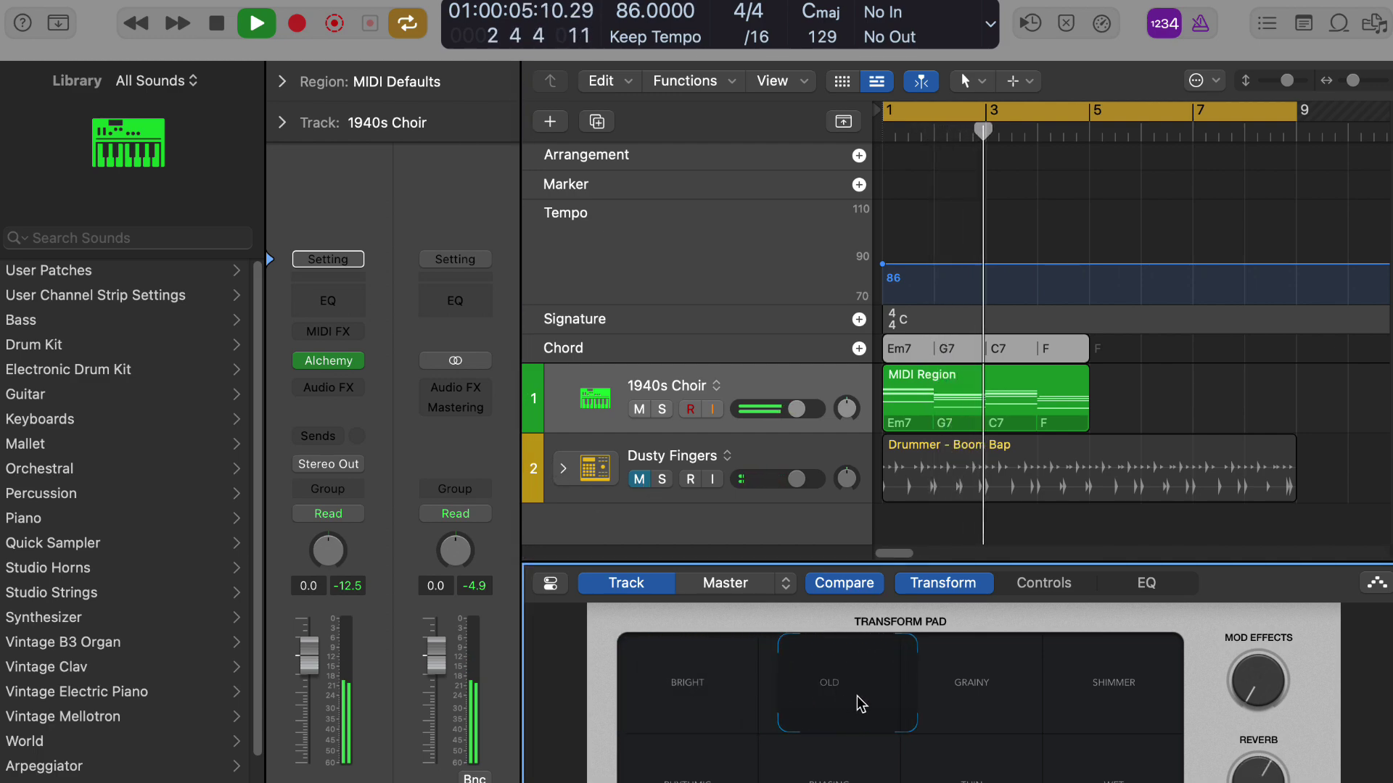
left_click_drag(851, 705, 846, 706)
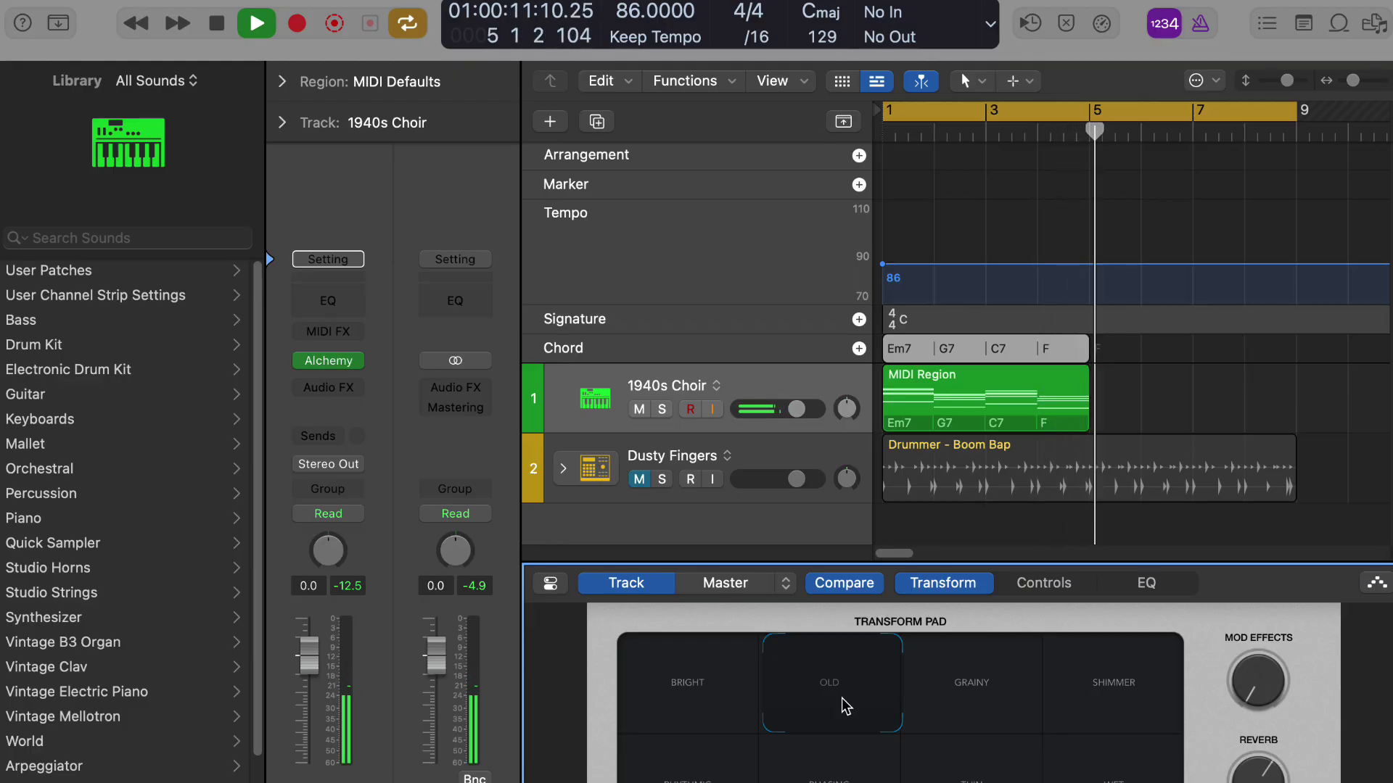
key("space")
Set the cycle range to bars 1–5 and play the loop.
left_click(934, 115)
left_click(934, 115)
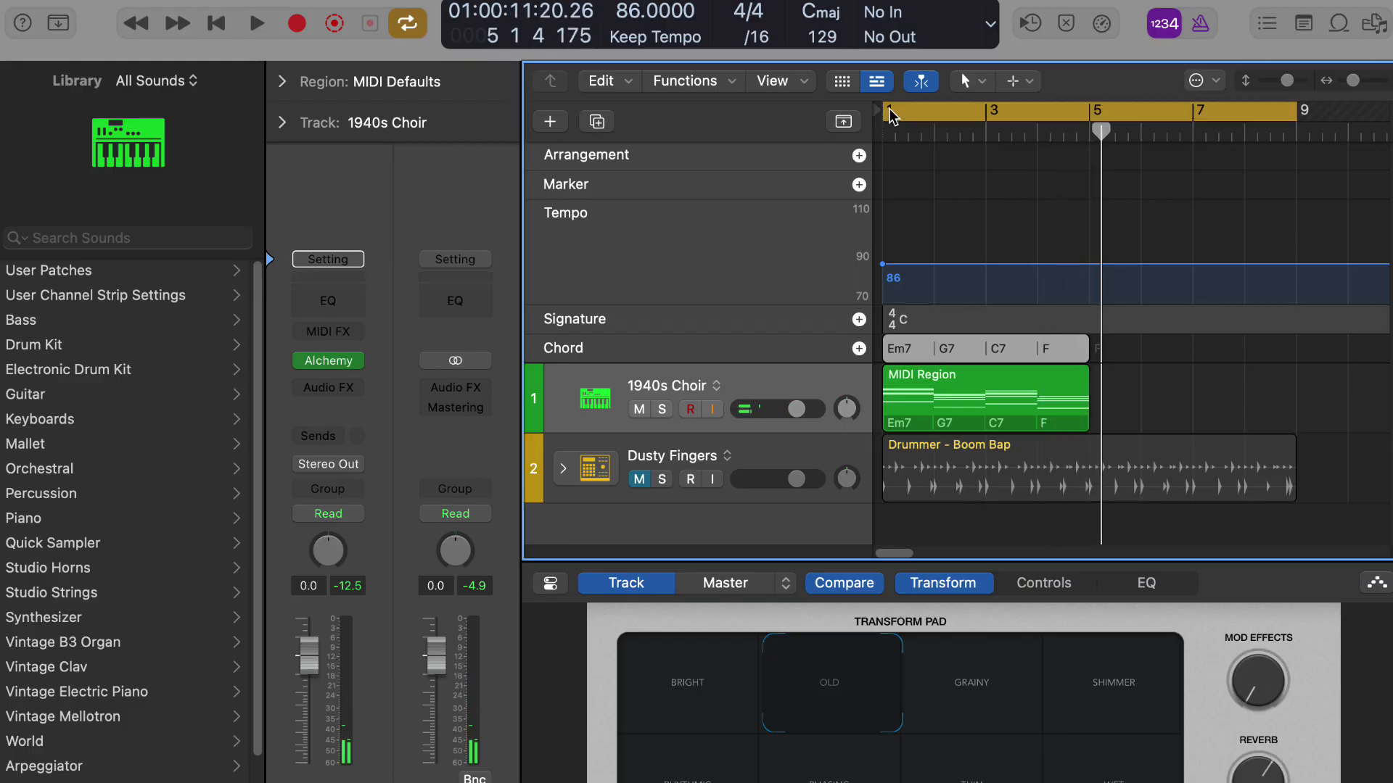
left_click_drag(1297, 110, 1092, 151)
key("space")
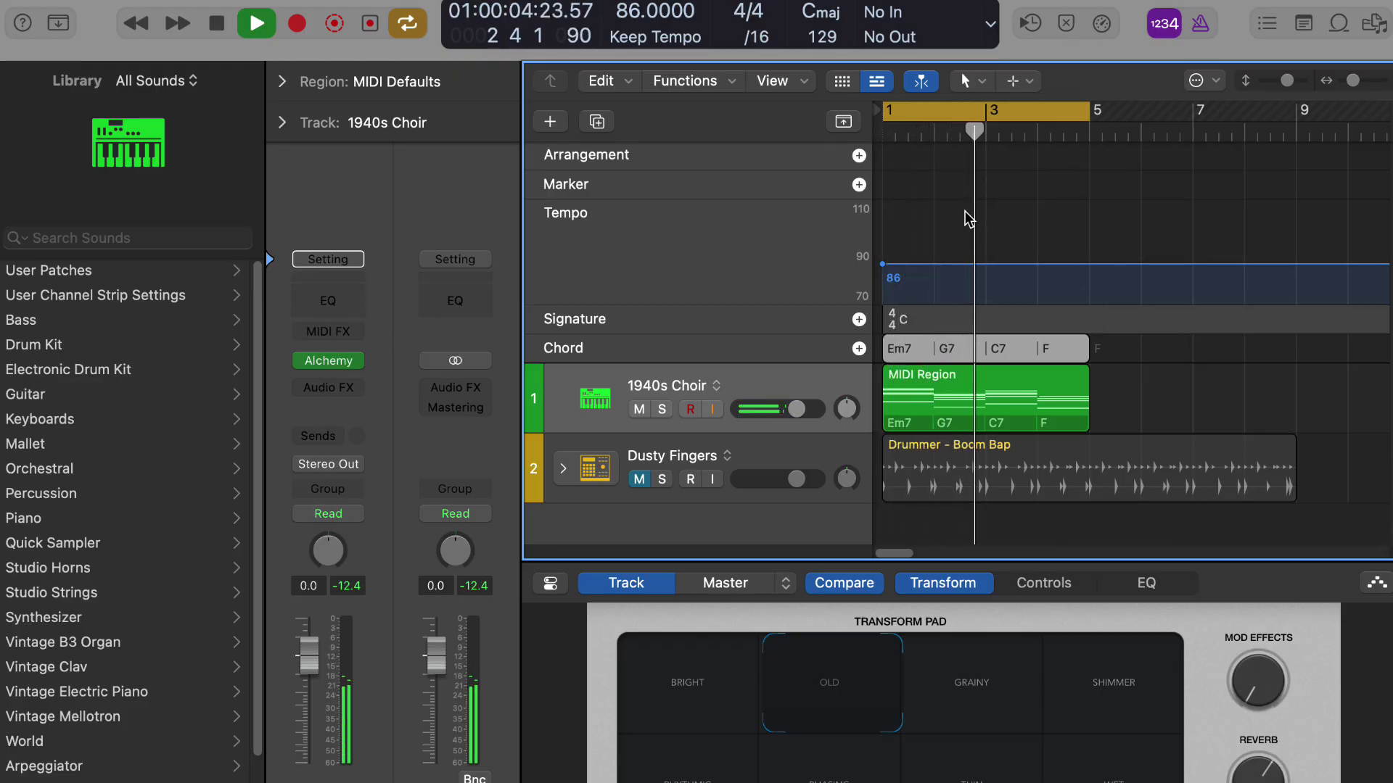
Stop playback and unmute the Dusty Fingers drummer track.
left_click(655, 468)
key("space")
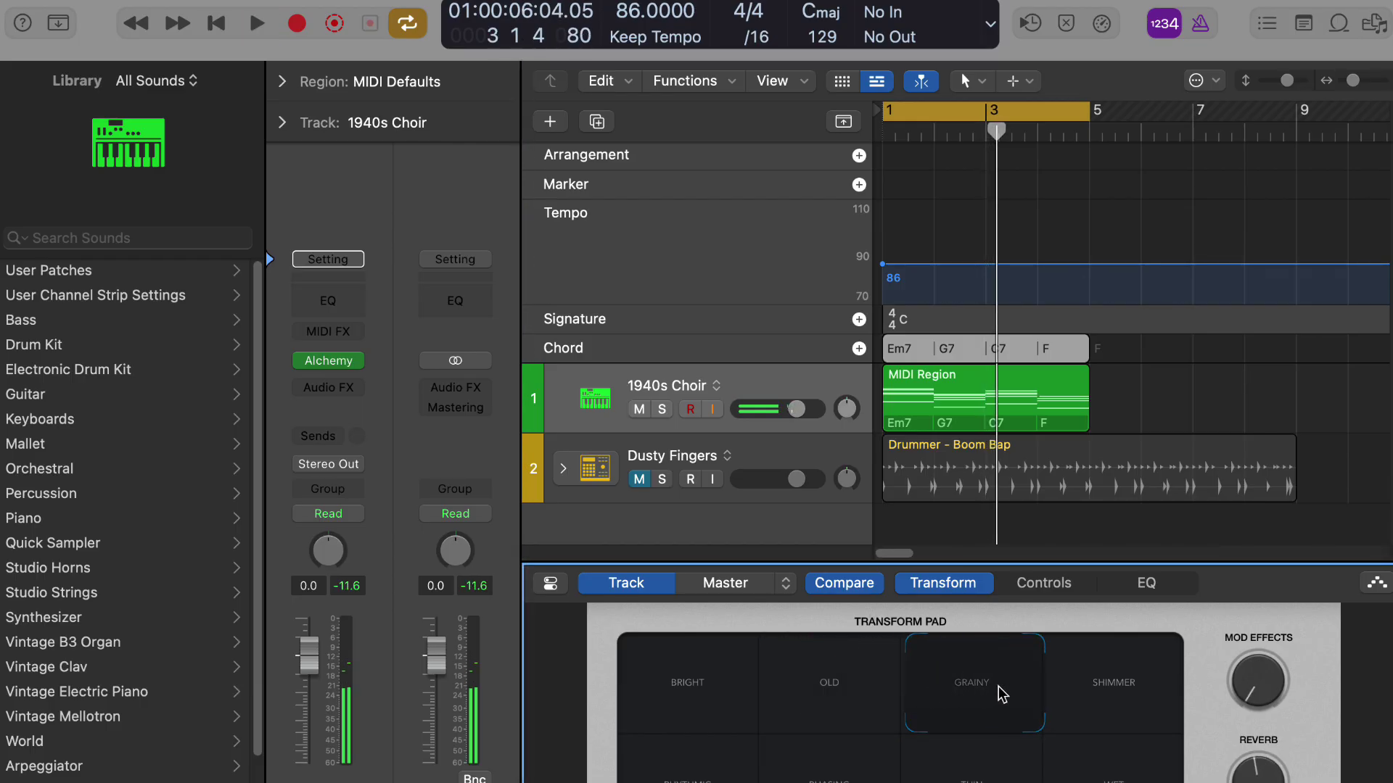
left_click(640, 480)
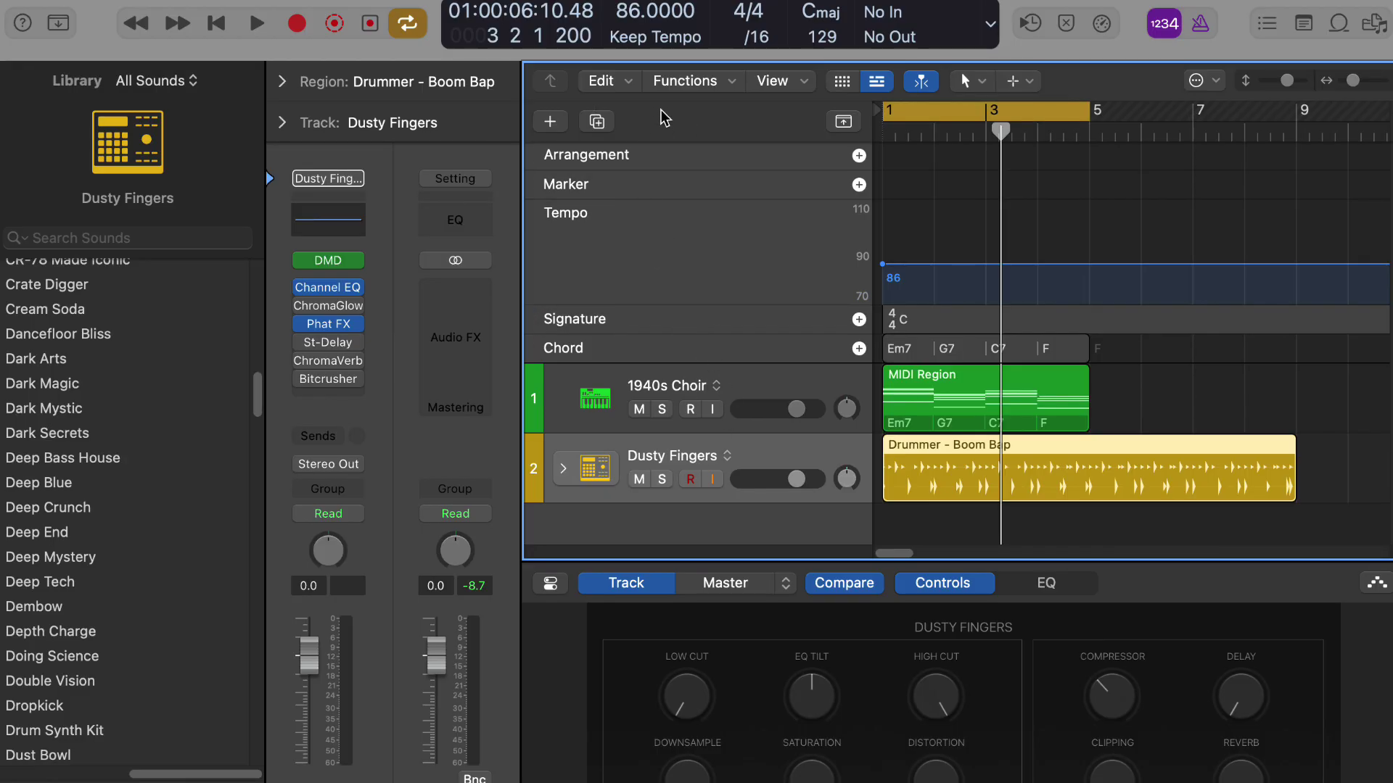
Set the project tempo to 80 BPM.
double_click(630, 12)
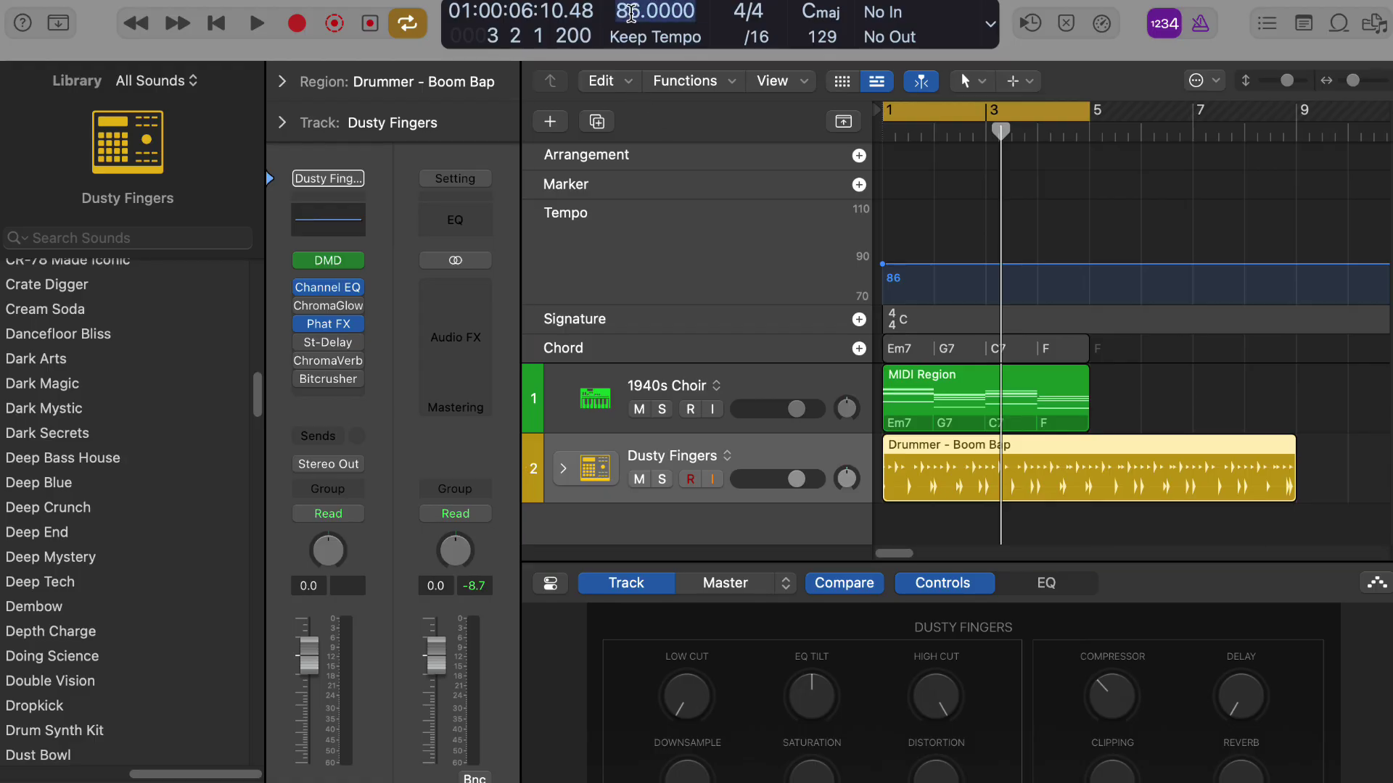
type("80")
key("Return")
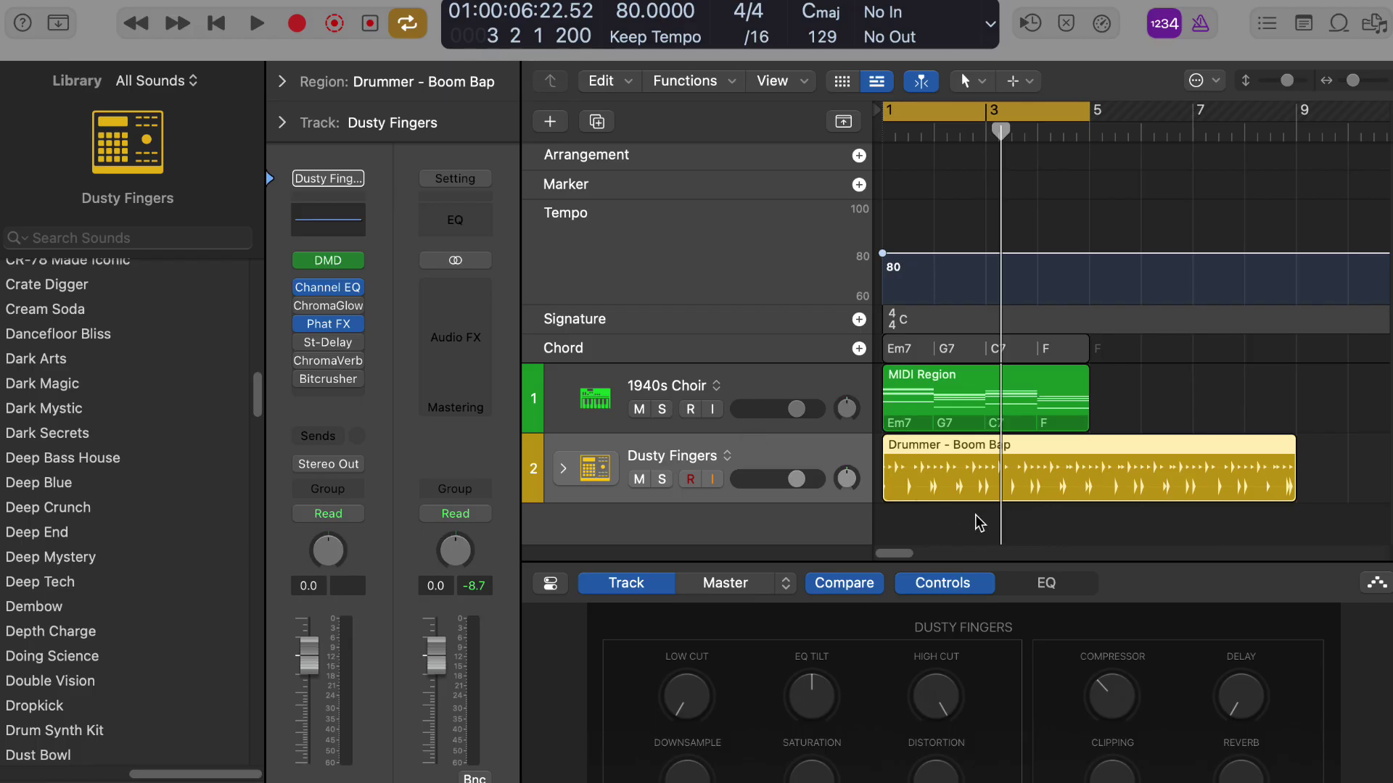
Play the arrangement briefly from bar 1 at the new tempo.
left_click(802, 472)
key("Return")
key("space")
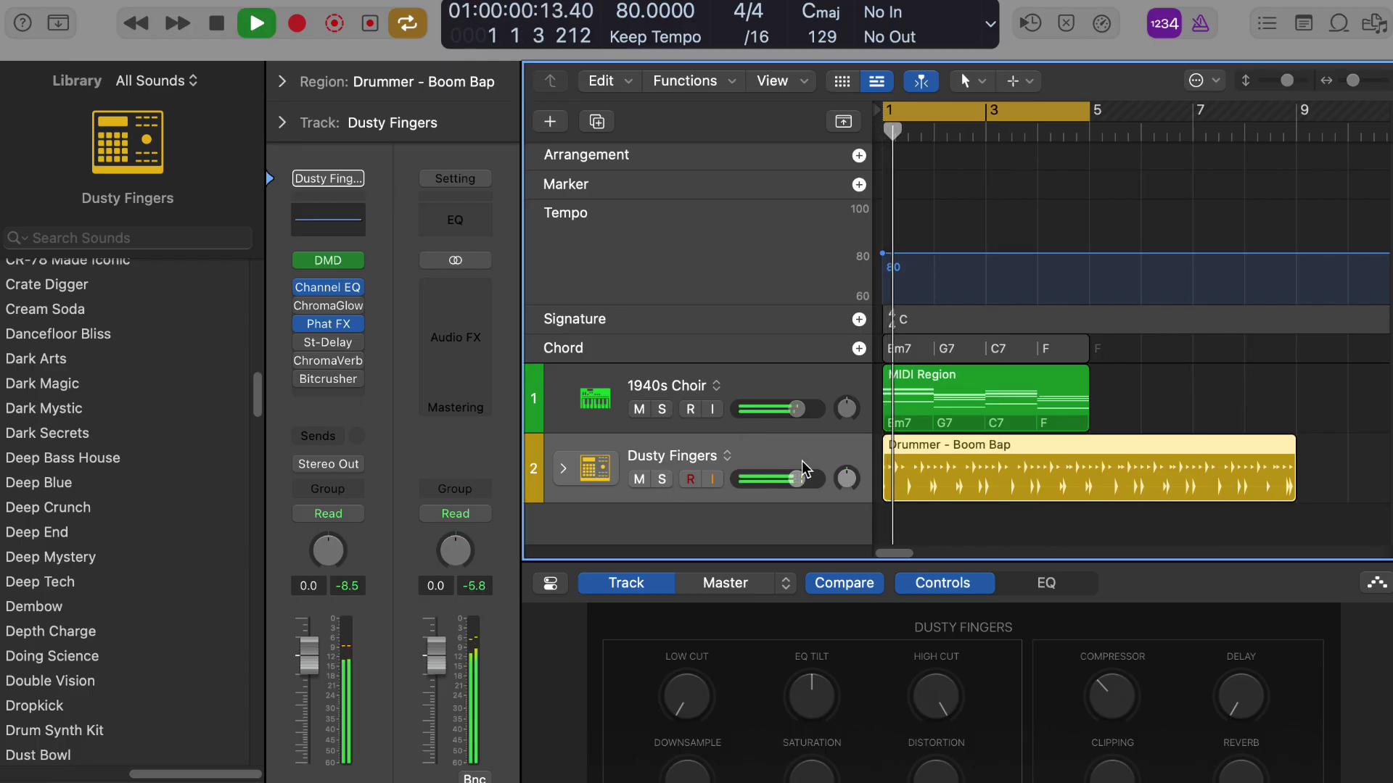
key("space")
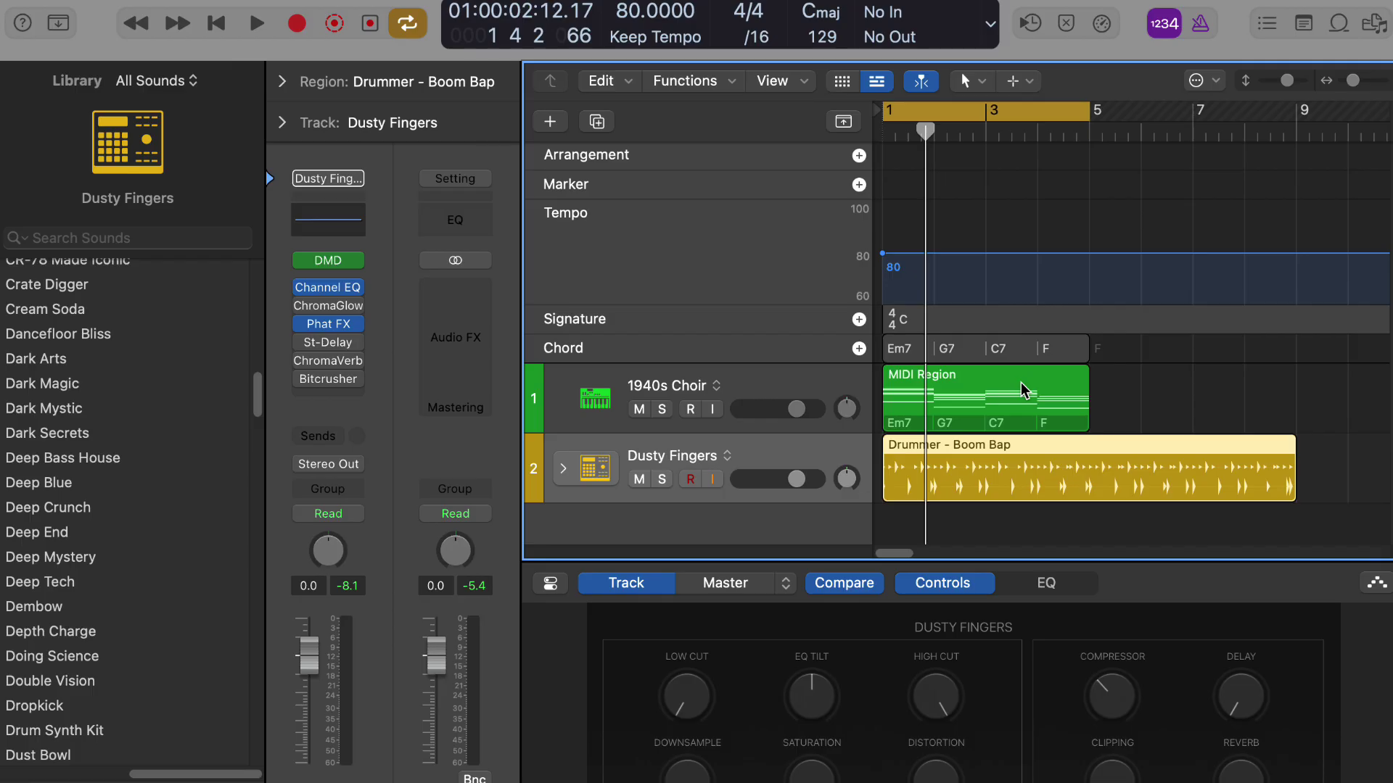
Option-drag copies of the choir region and the Em7–G7–C7–F chord group to bar 5.
left_click_drag(972, 406, 1152, 416)
left_click_drag(948, 349, 1155, 363)
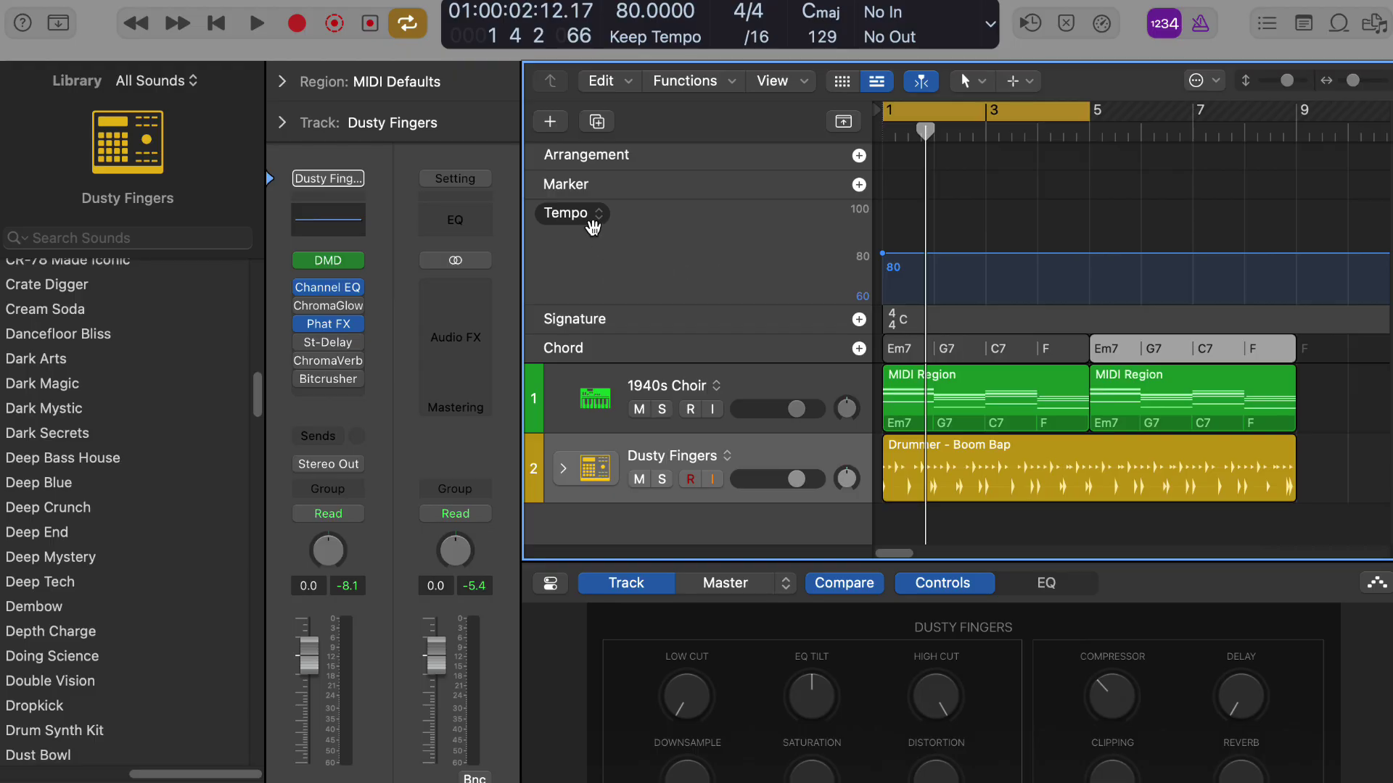
Create a Bass Player Session Player track in the Roots Upright style.
left_click(550, 121)
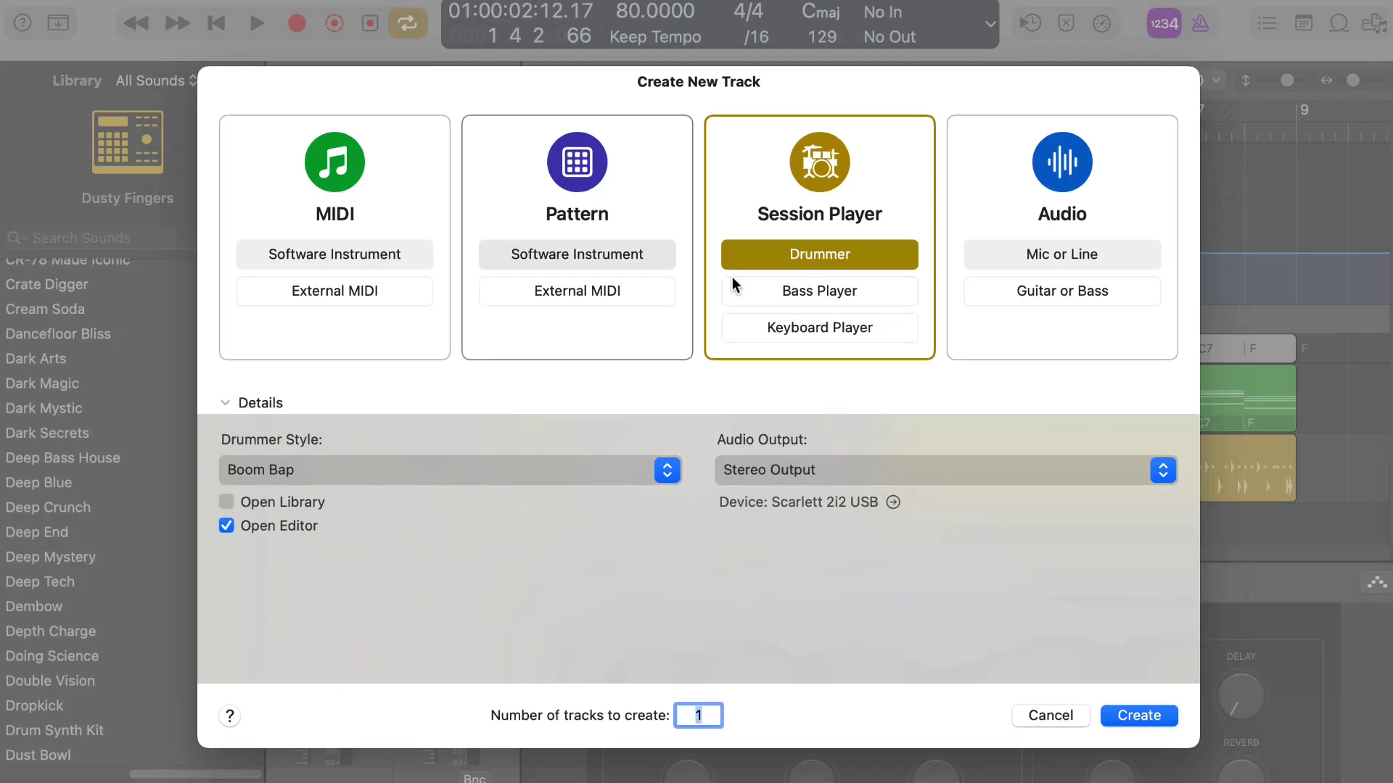
left_click(821, 291)
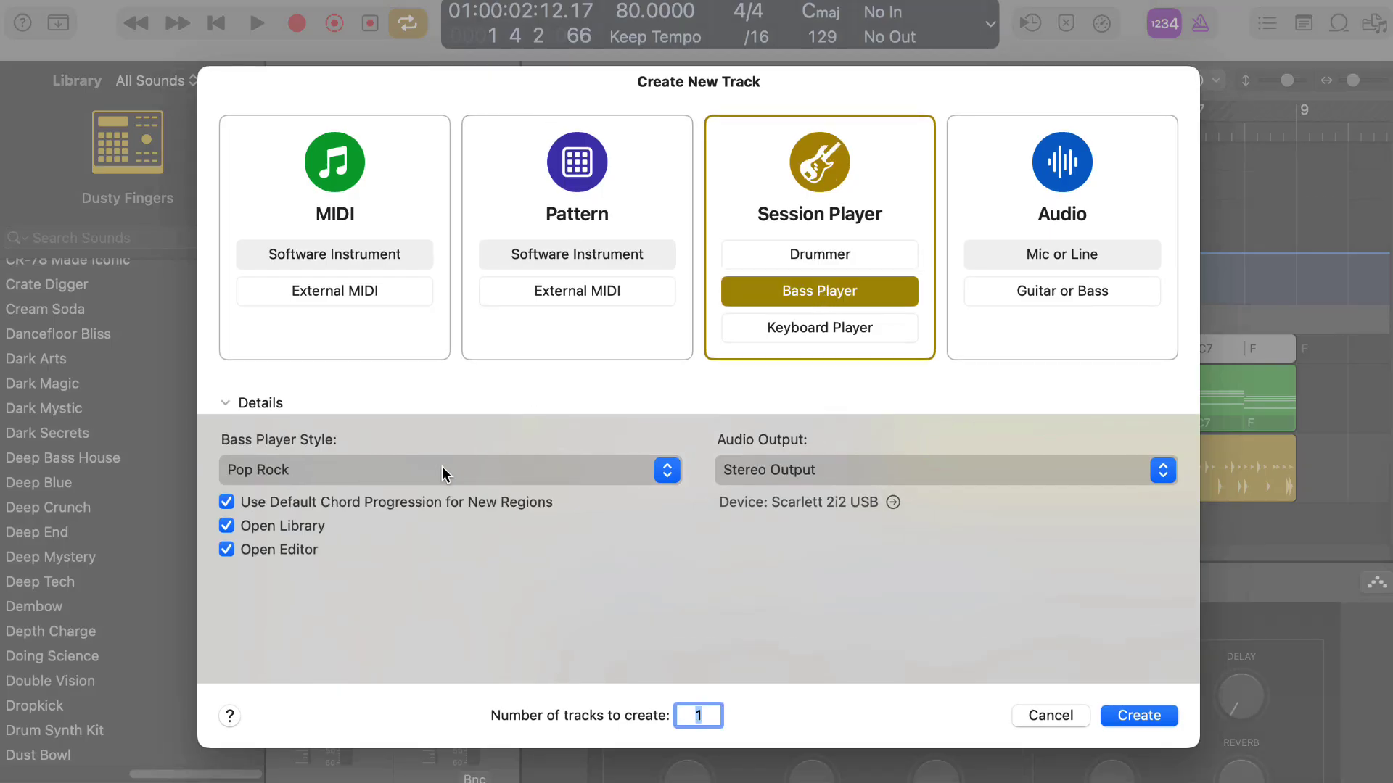
left_click(511, 471)
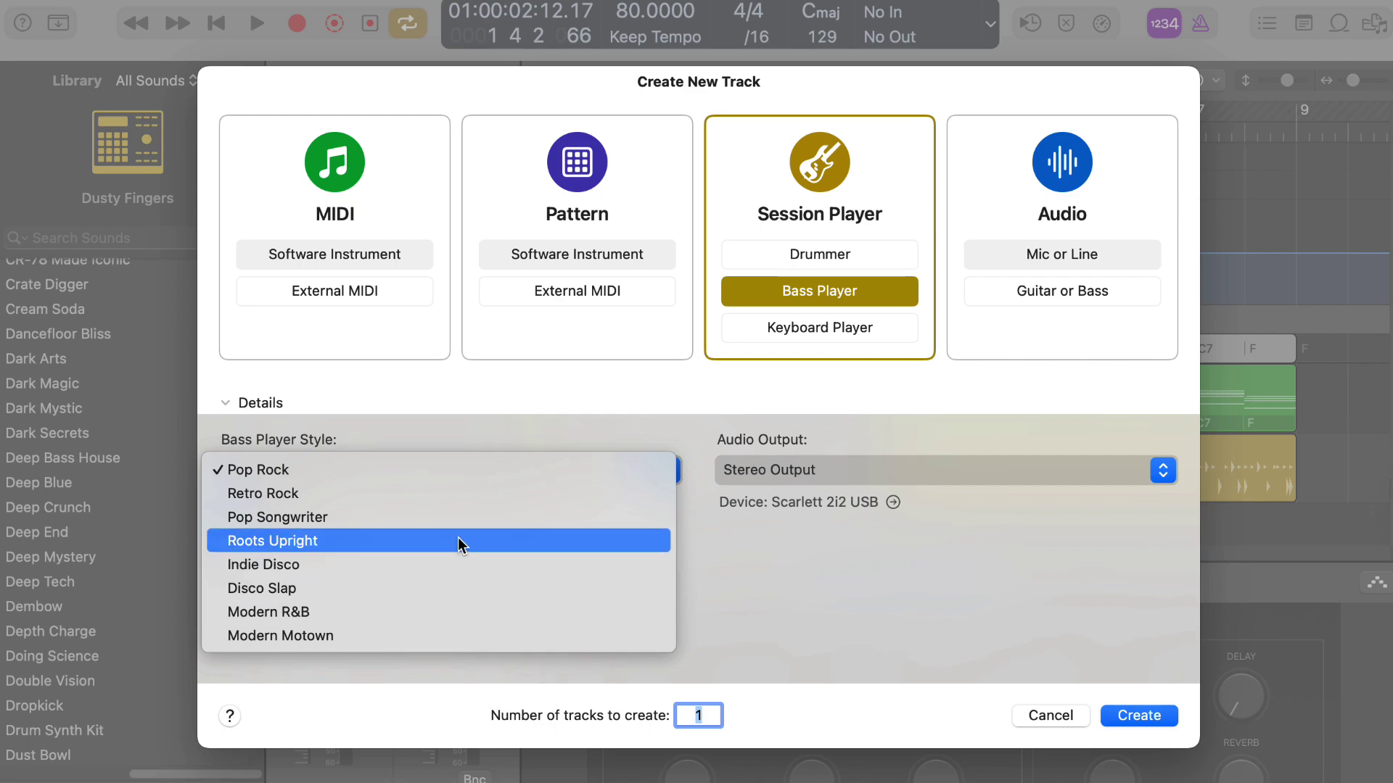
left_click(459, 540)
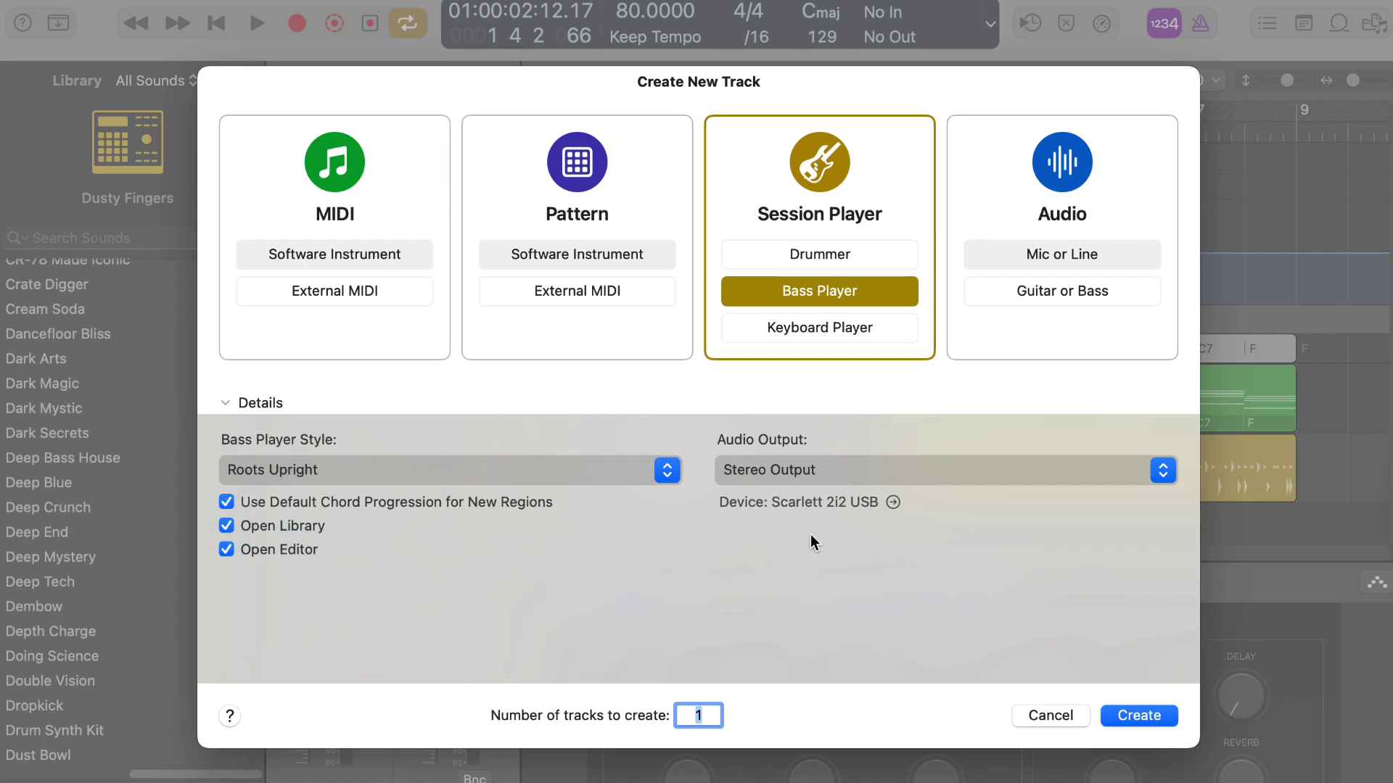
left_click(1136, 715)
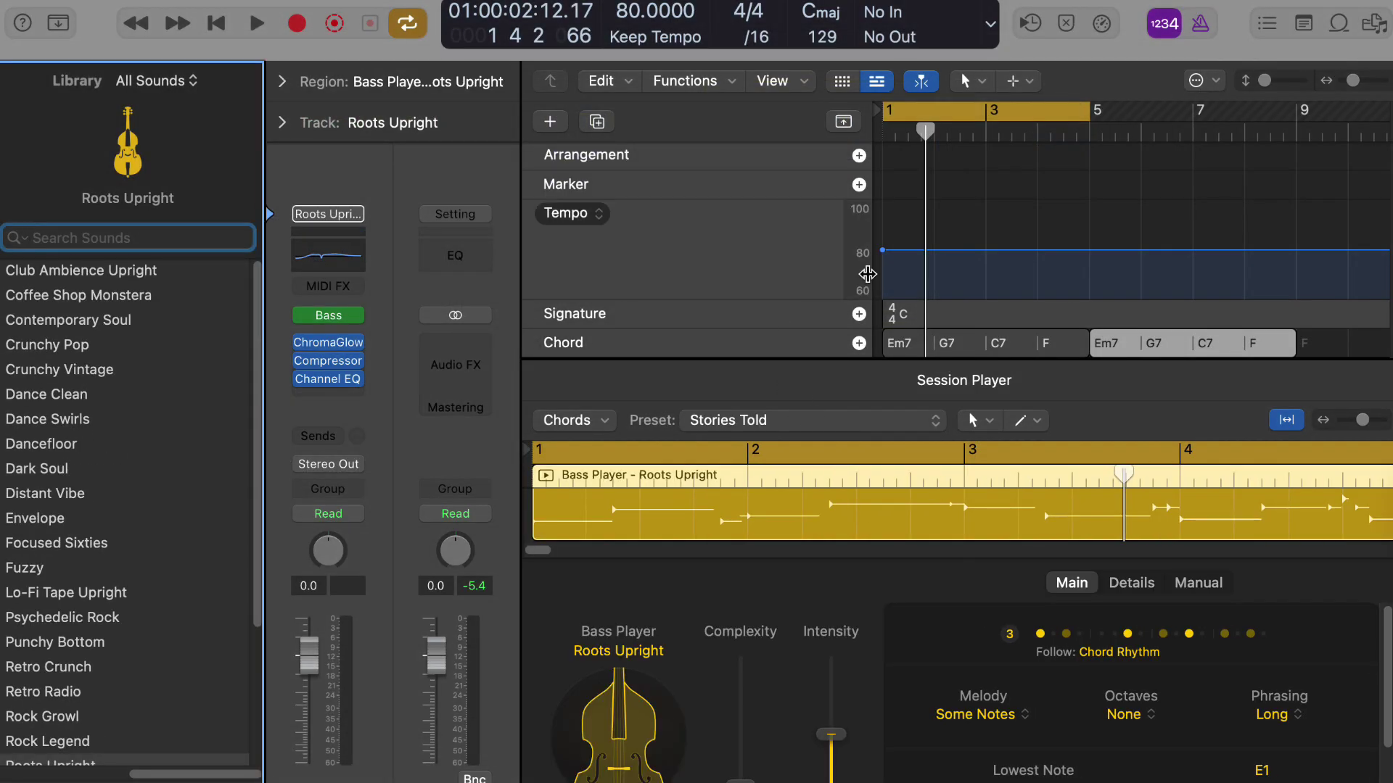
Clear the library search and close the choir's Alchemy plug-in window.
type("xxvv")
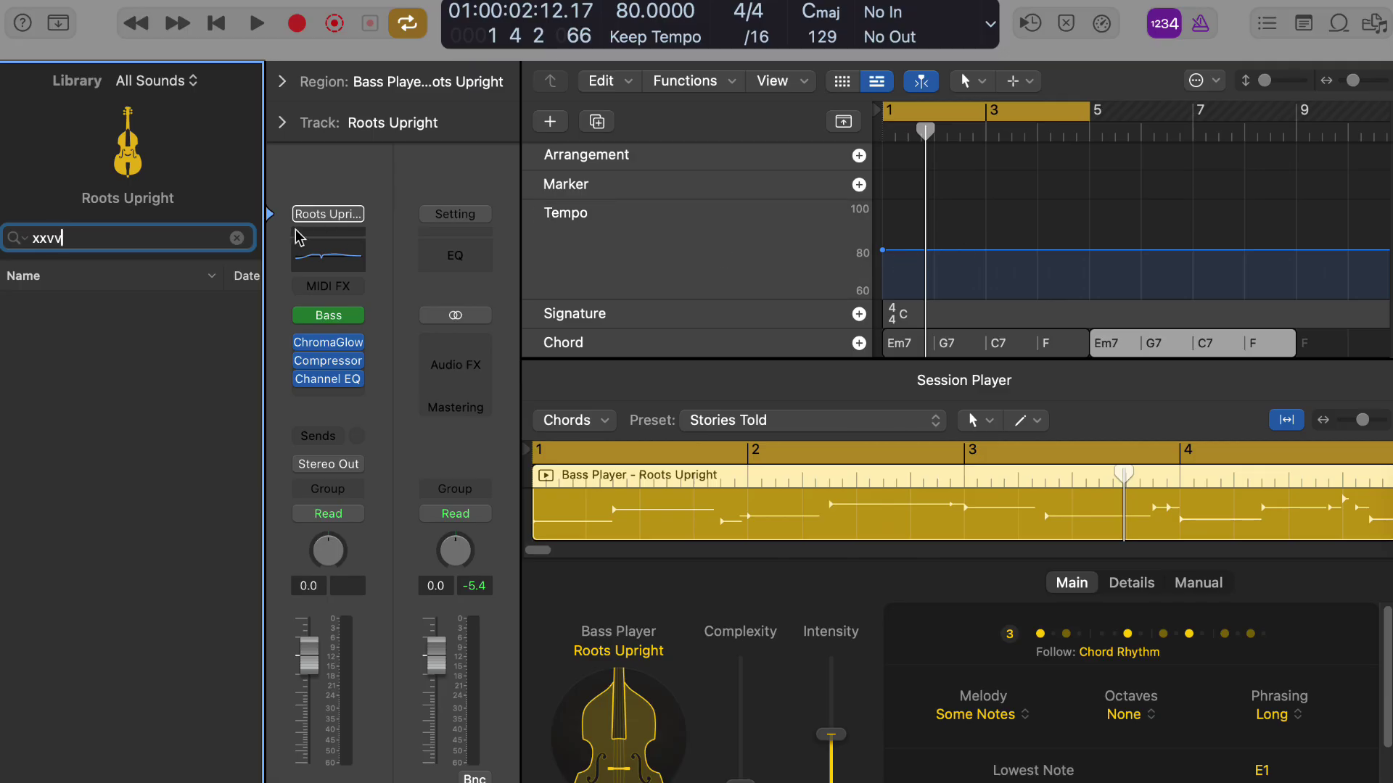
left_click(238, 237)
left_click(1014, 187)
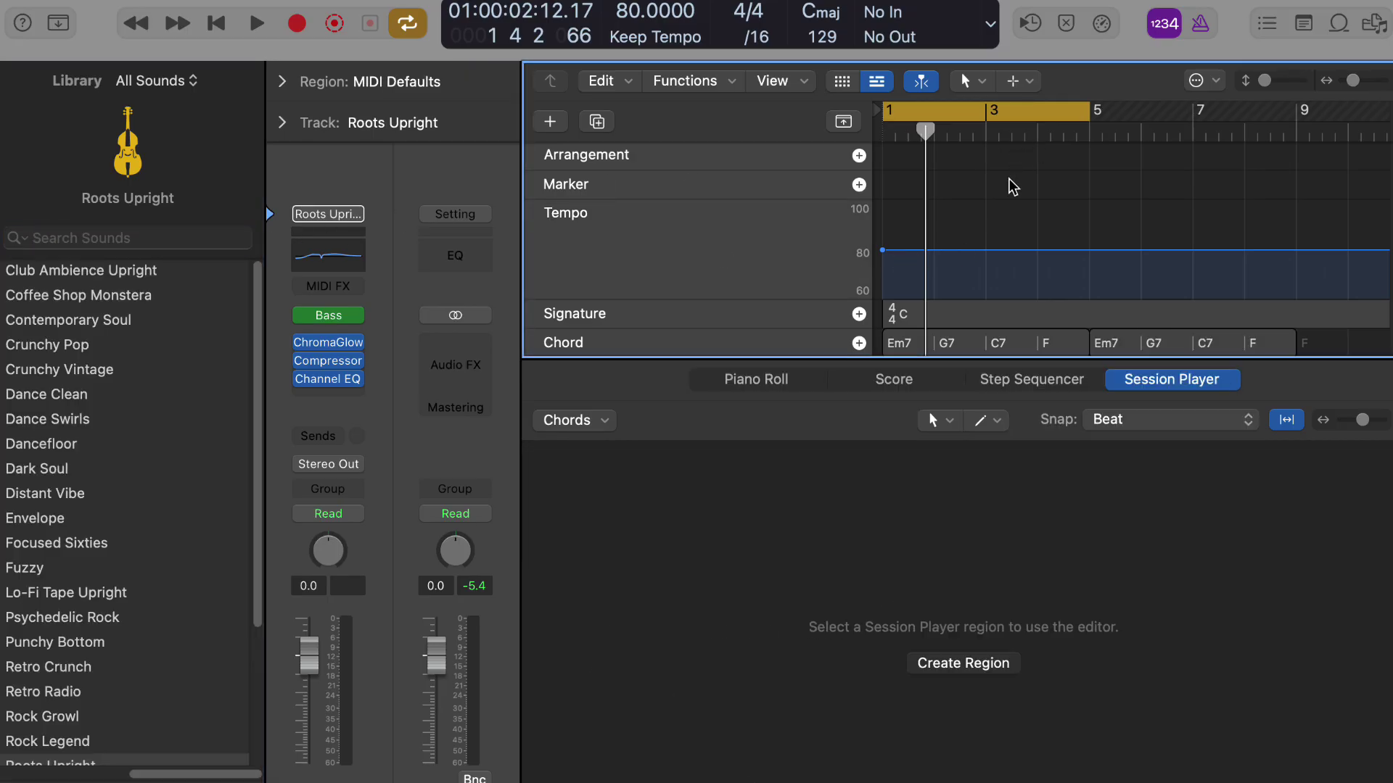
left_click(178, 50)
Hide global tracks and the editor, play from bar 1, and open the bass region's editor.
key("g")
key("e")
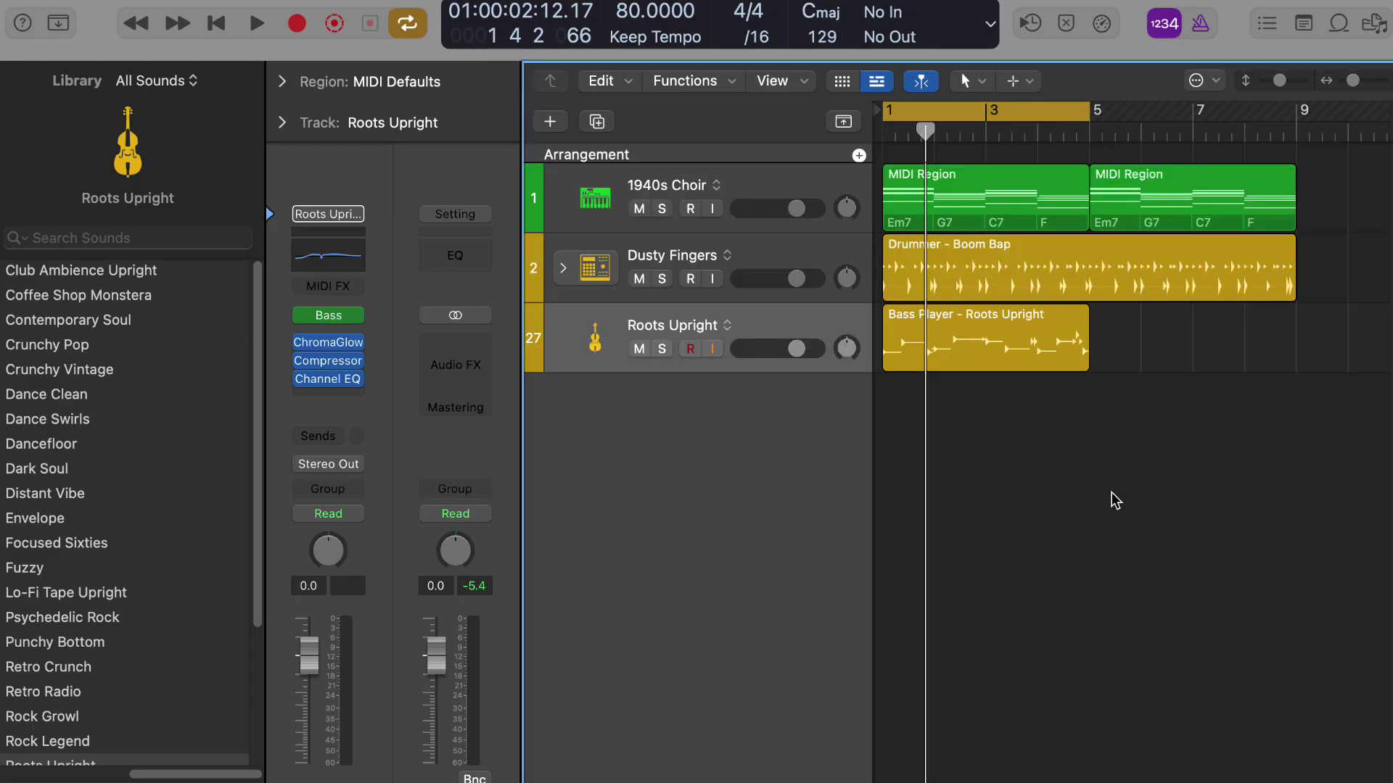
key("space")
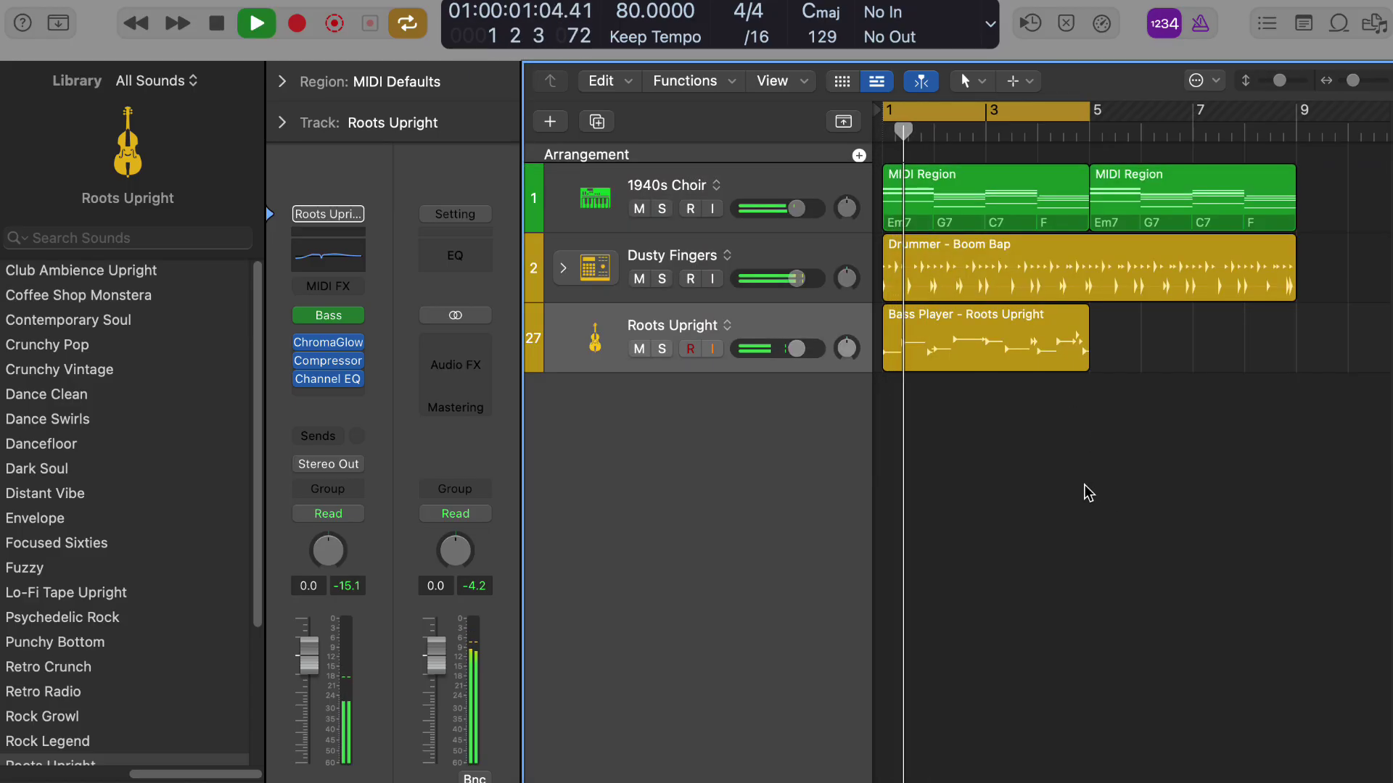
double_click(974, 356)
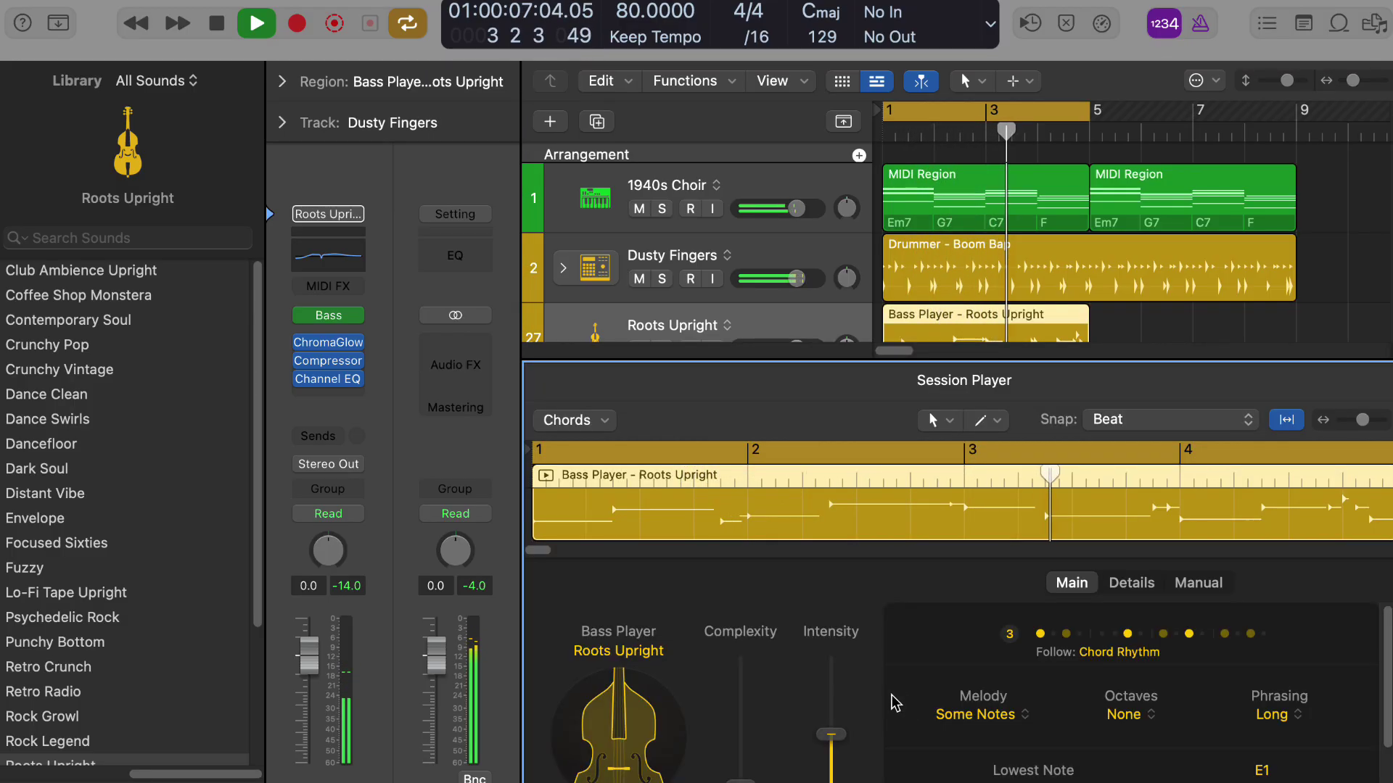
Stop playback and create a new MIDI software instrument track.
key("space")
key("e")
left_click(550, 121)
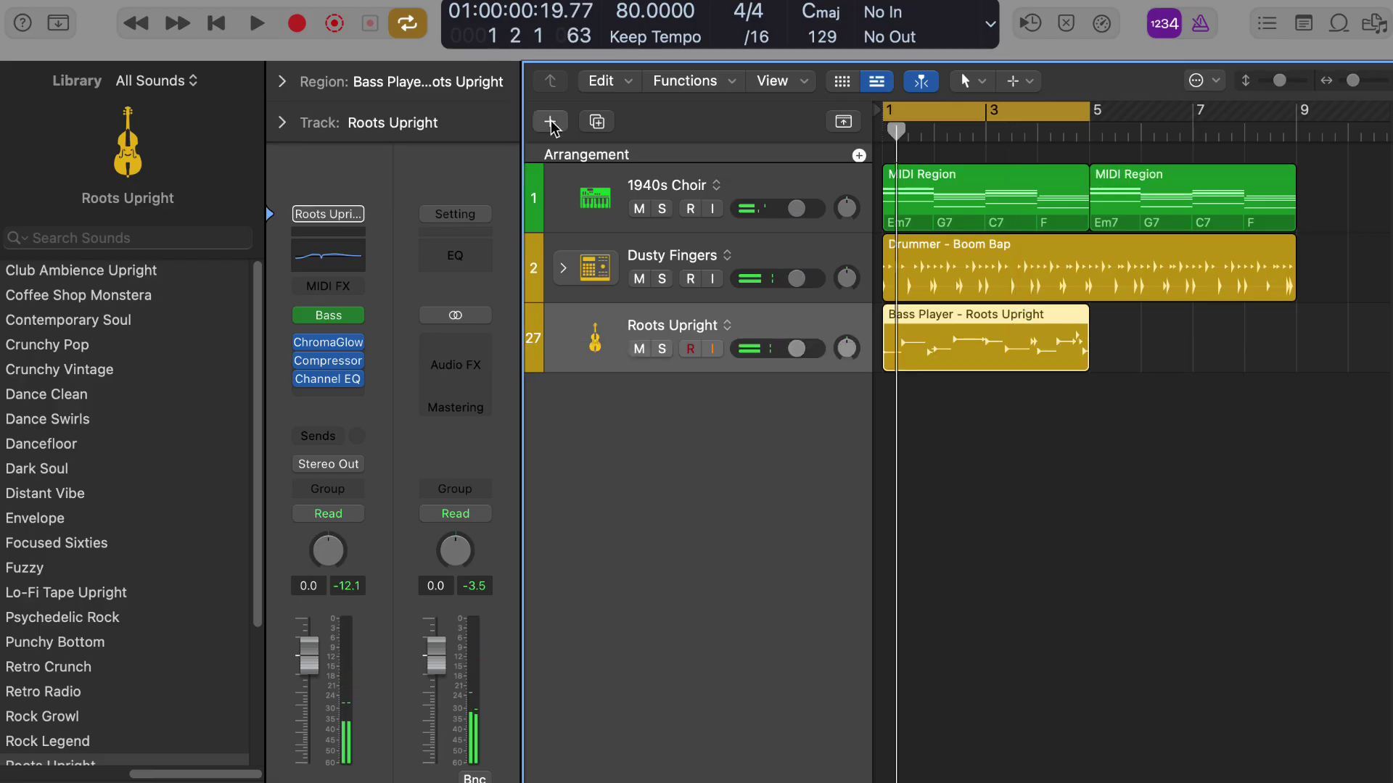
left_click(404, 255)
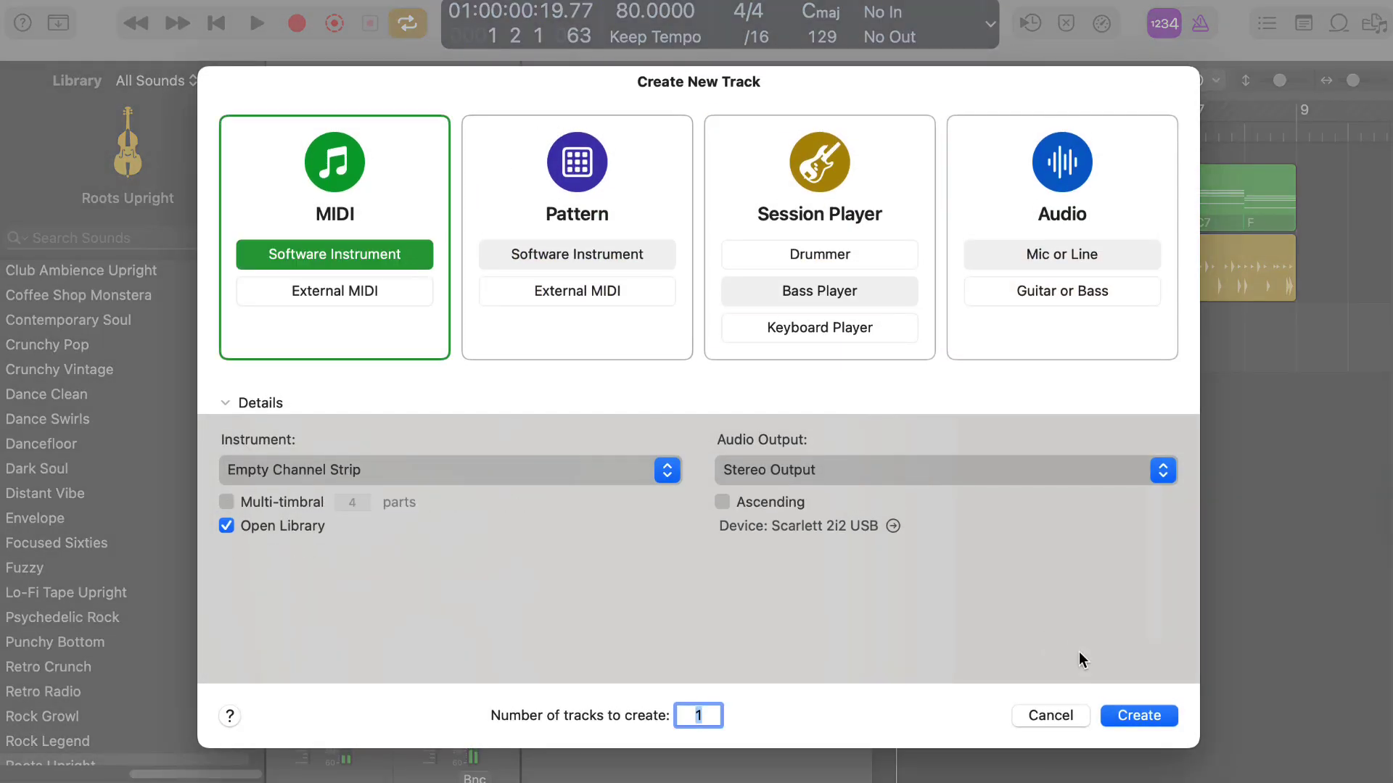
left_click(1147, 714)
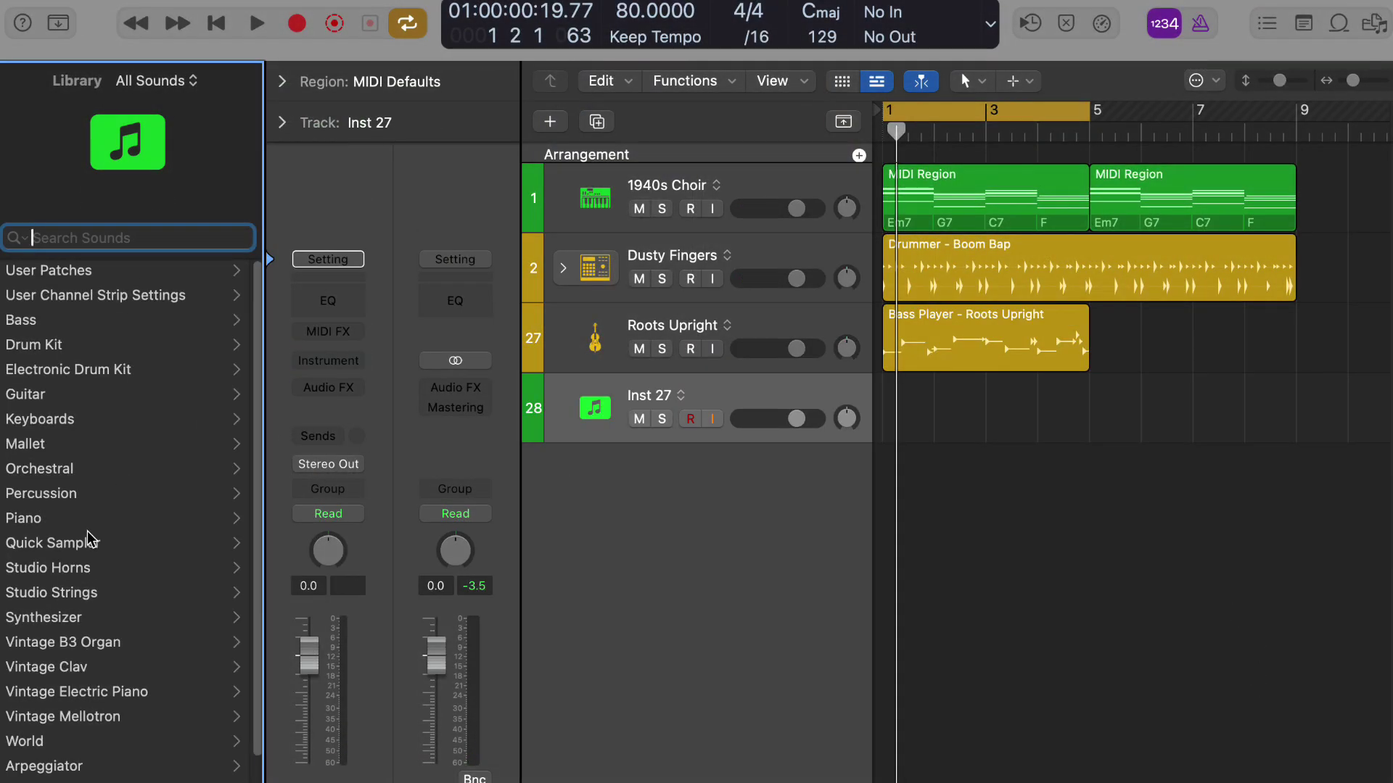
Load the Daylight Piano patch from the Library's Piano > Processed category.
scroll(140, 462, "down", 2)
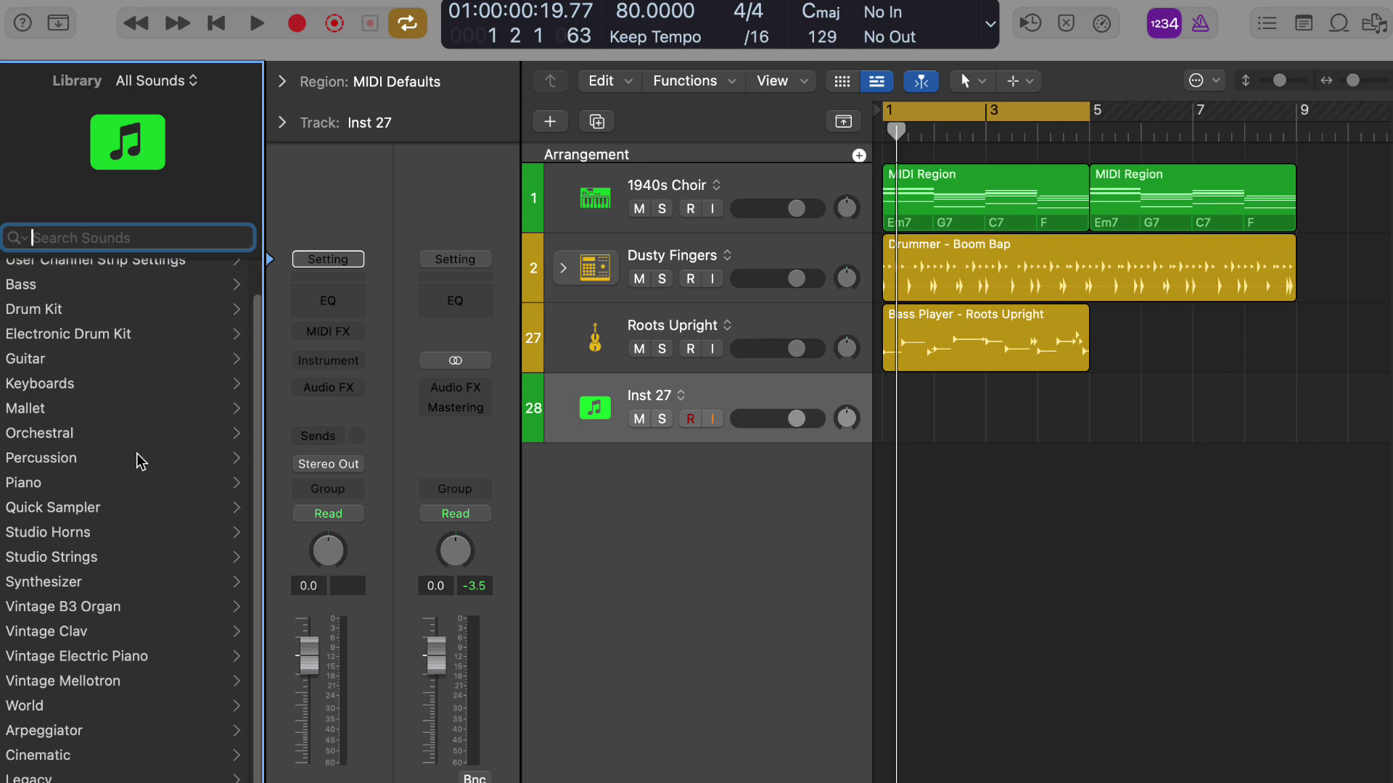
scroll(140, 462, "up", 2)
left_click(87, 519)
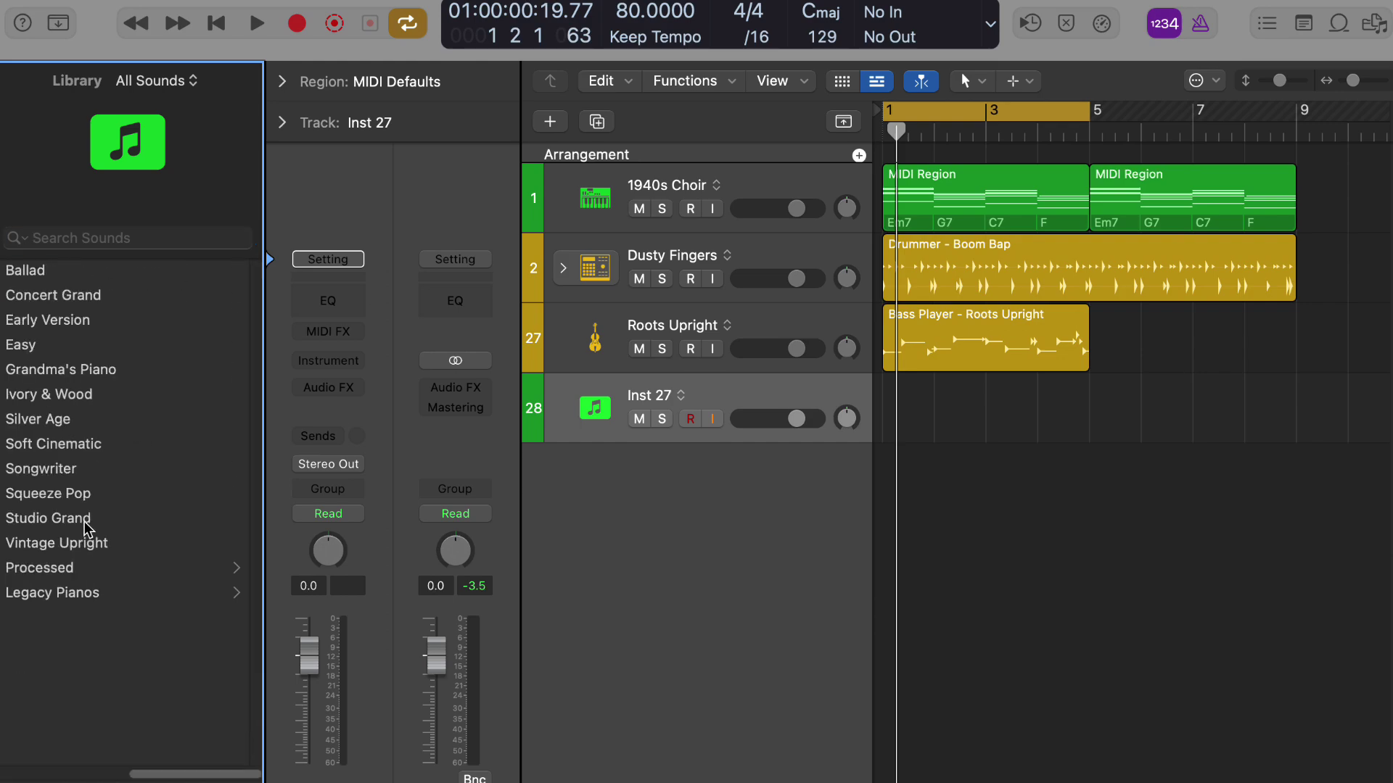
left_click(134, 593)
left_click_drag(196, 774, 99, 767)
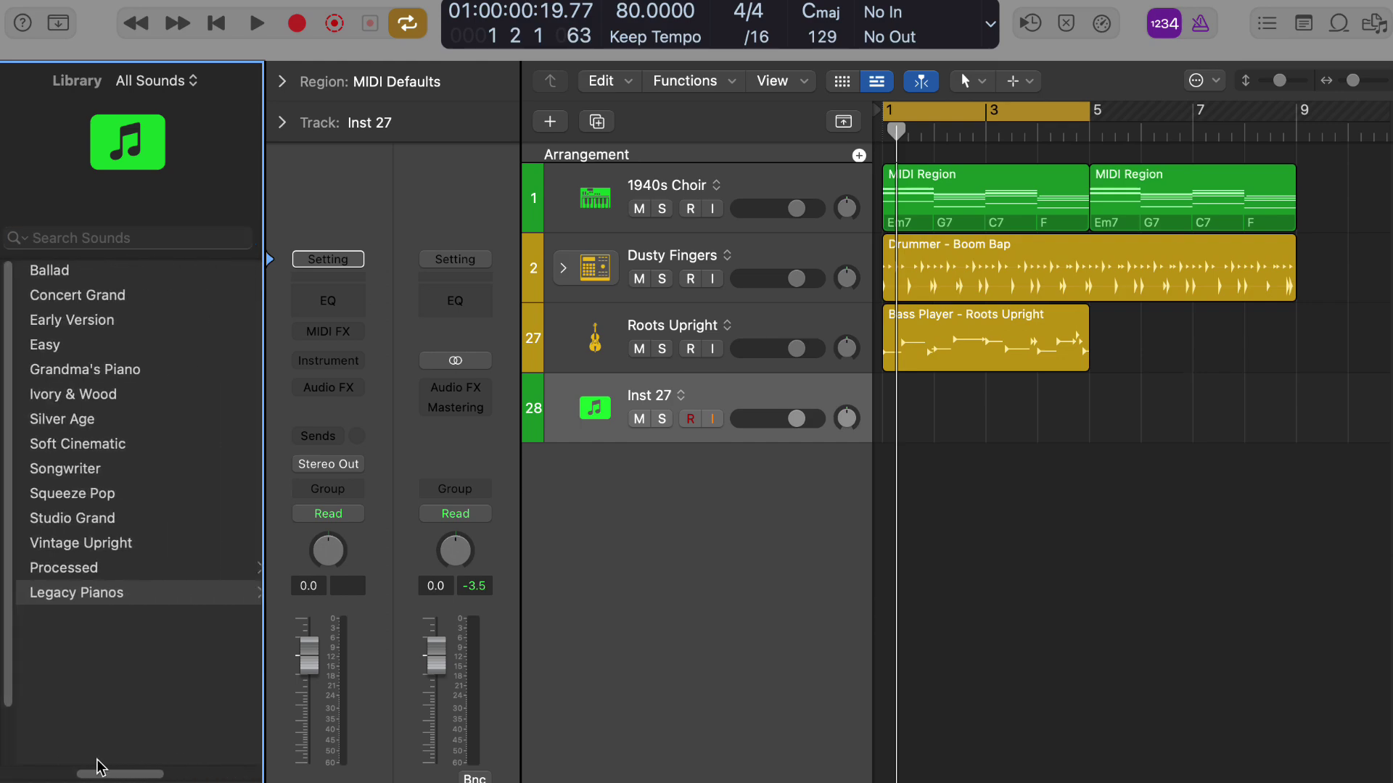
left_click(105, 569)
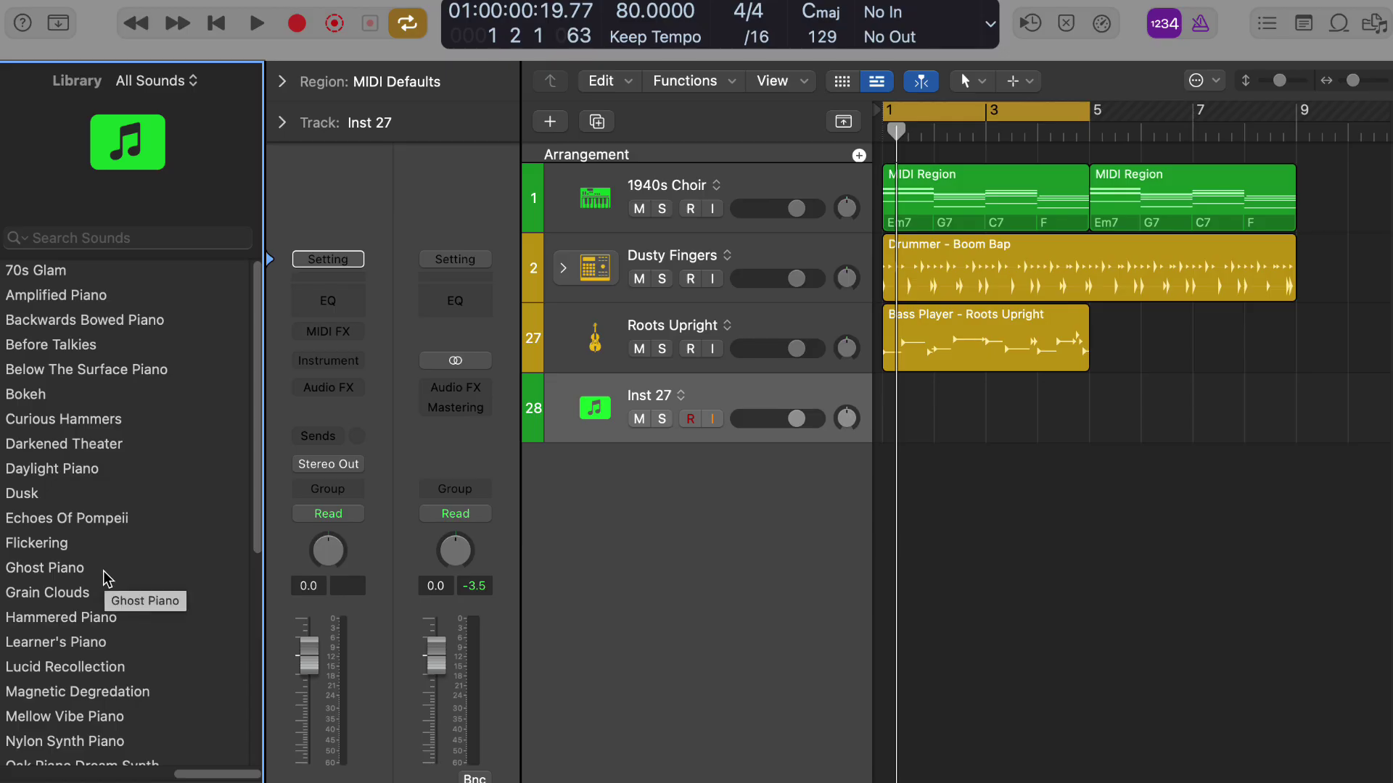
left_click(92, 469)
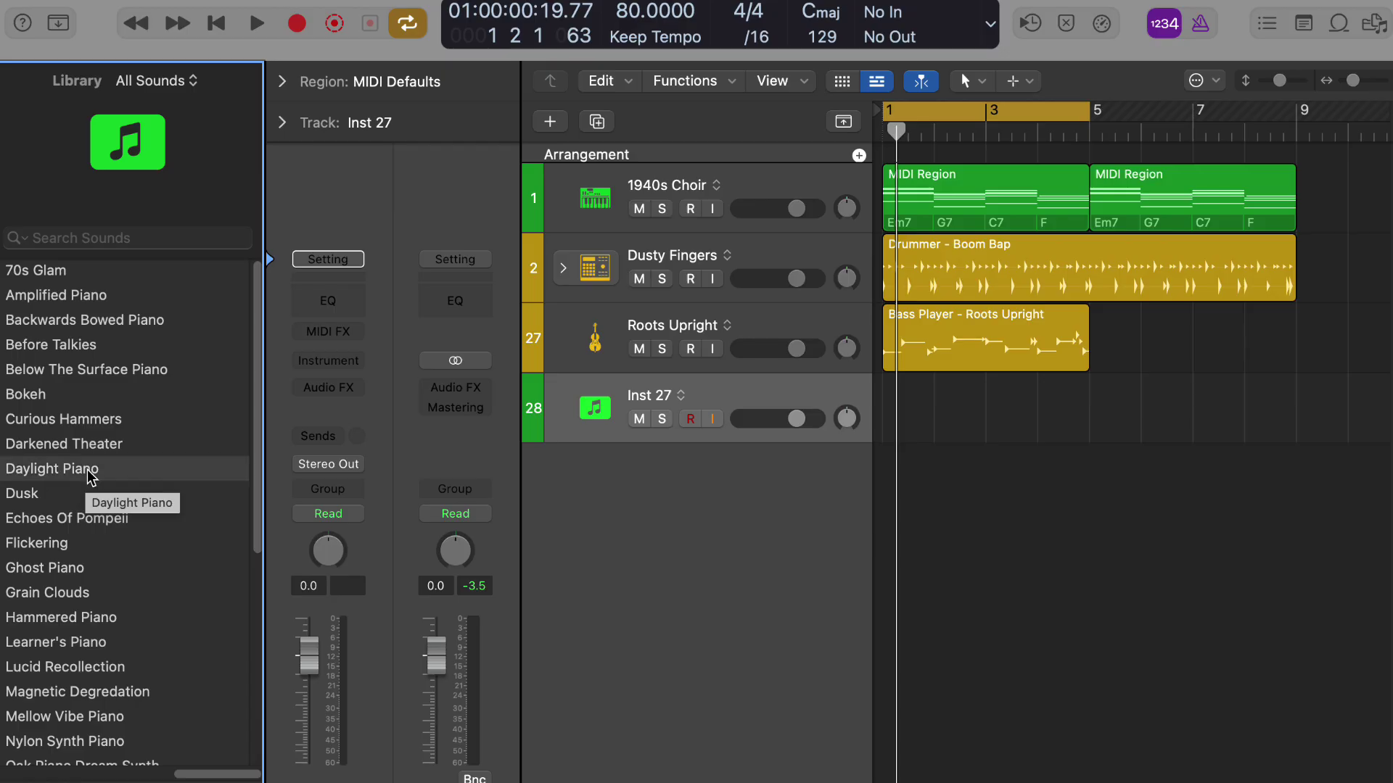